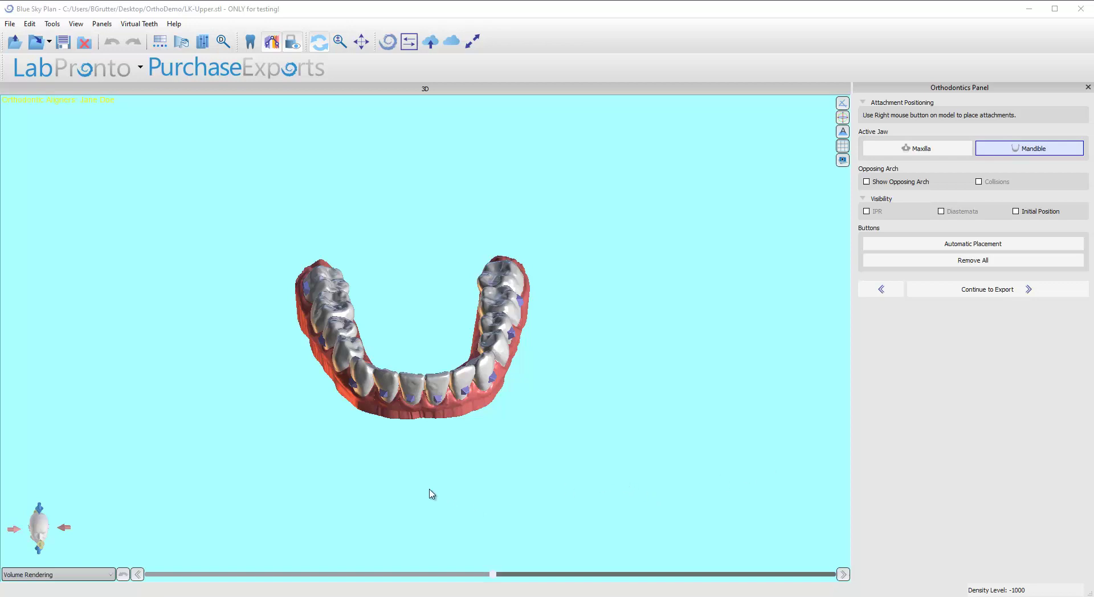
Orbit the lower arch and inspect the front attachment's measurements and options
left_click_drag(432, 494, 625, 391)
left_click_drag(555, 460, 456, 271)
left_click(461, 349)
left_click_drag(656, 371, 513, 256)
left_click_drag(452, 173, 422, 352)
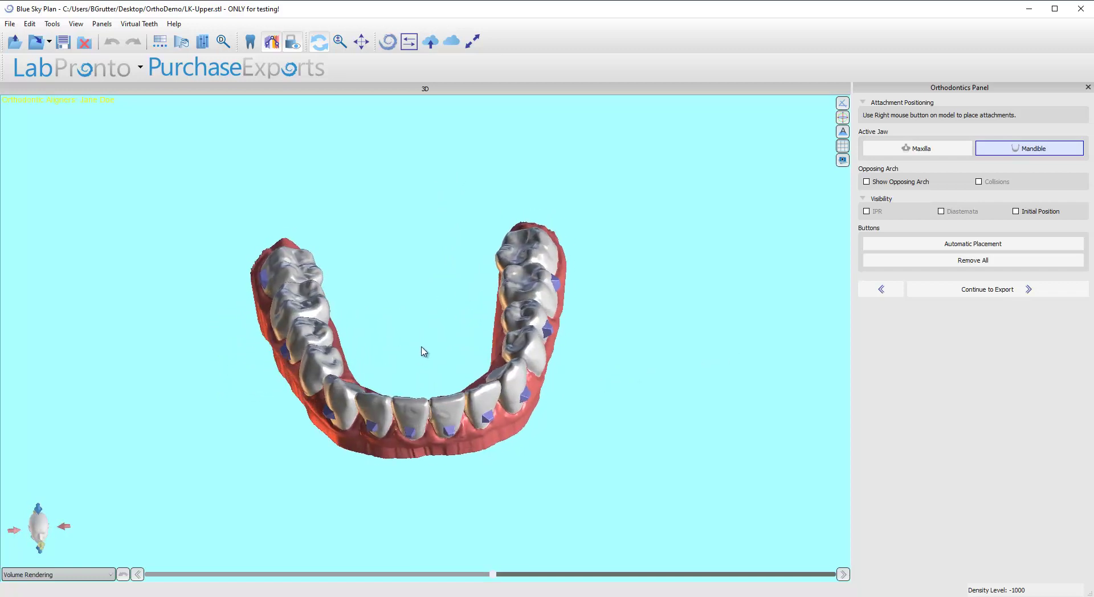
left_click(412, 435)
right_click(414, 434)
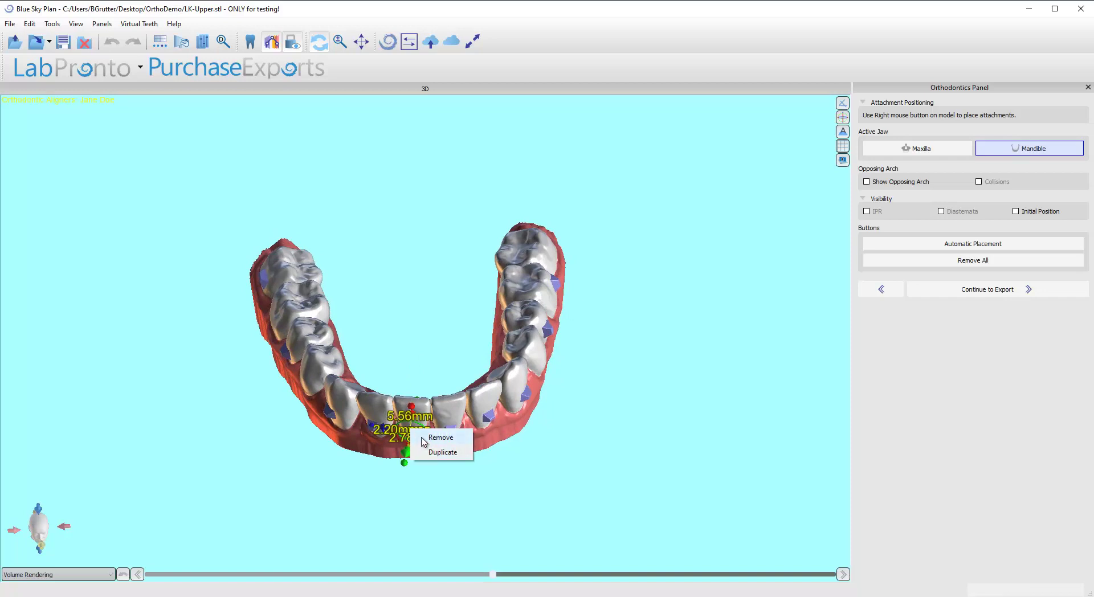
left_click(421, 454)
Inspect the attachments on the lower front teeth, a back molar and a left-side tooth
left_click_drag(454, 506, 666, 399)
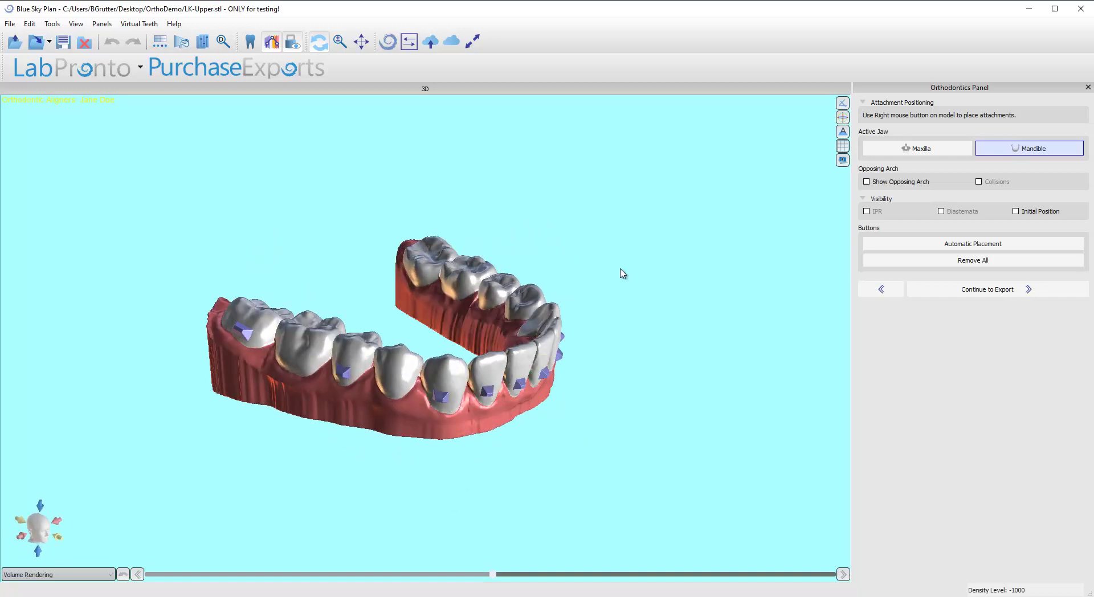
left_click_drag(623, 273, 463, 461)
left_click(463, 461)
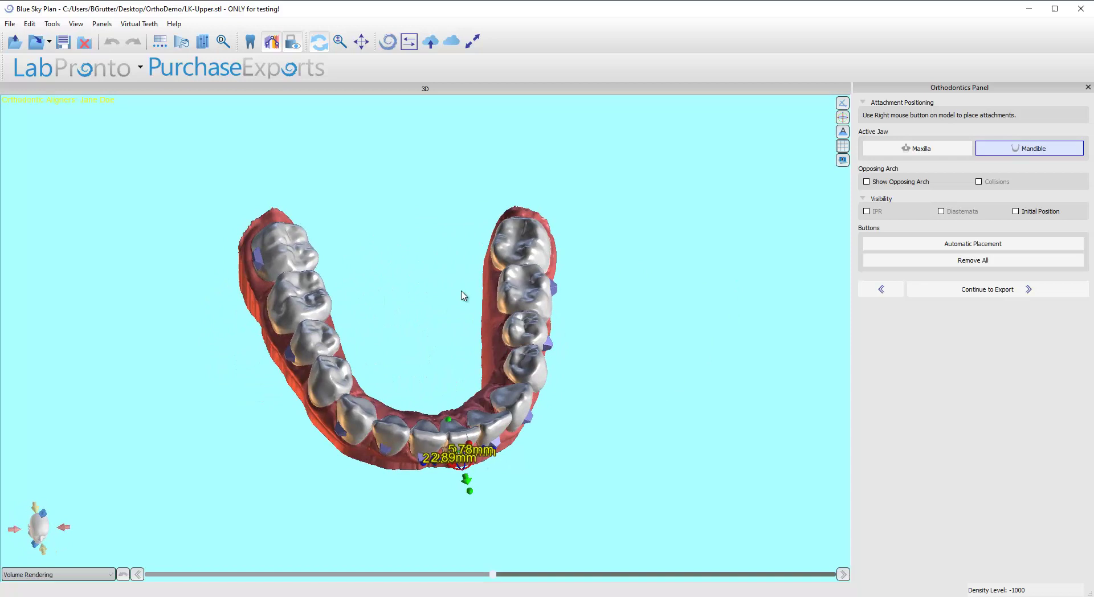
left_click_drag(462, 296, 399, 319)
left_click(277, 228)
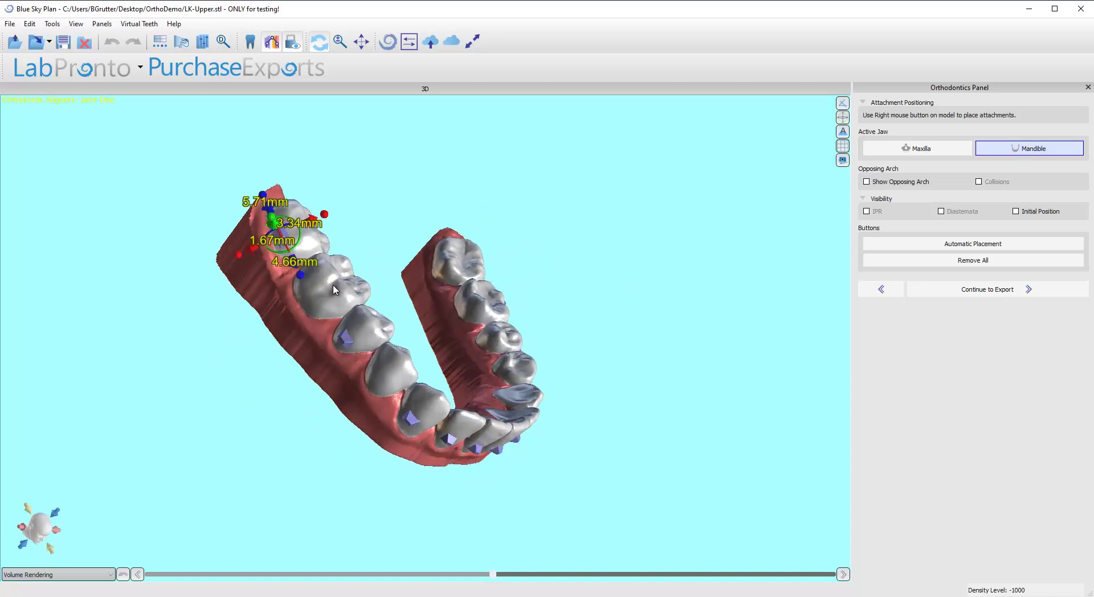
left_click_drag(665, 377, 392, 318)
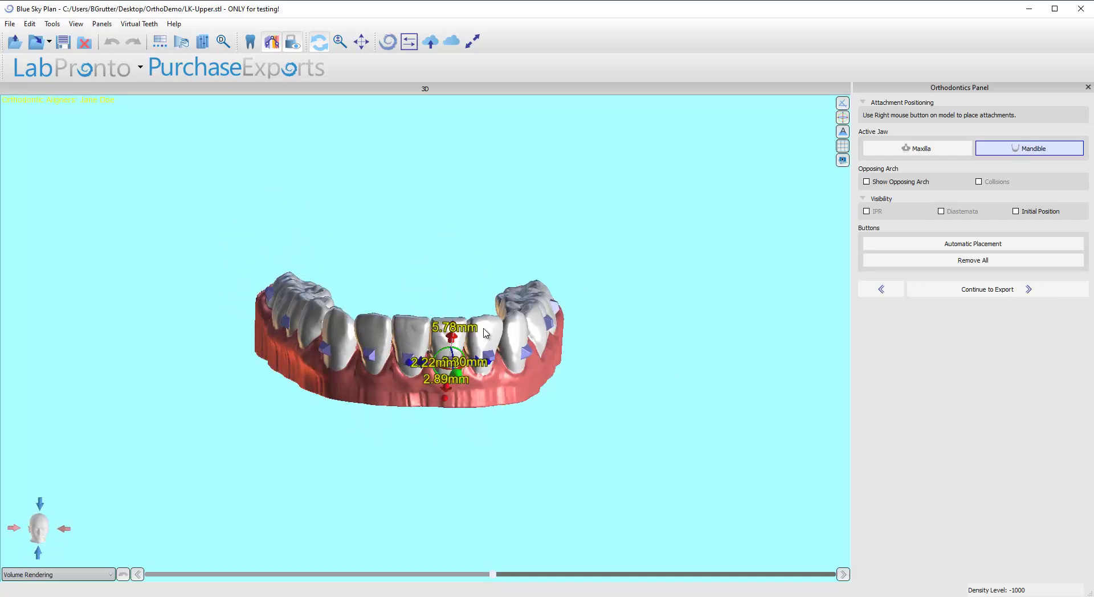
left_click(322, 346)
left_click(381, 342)
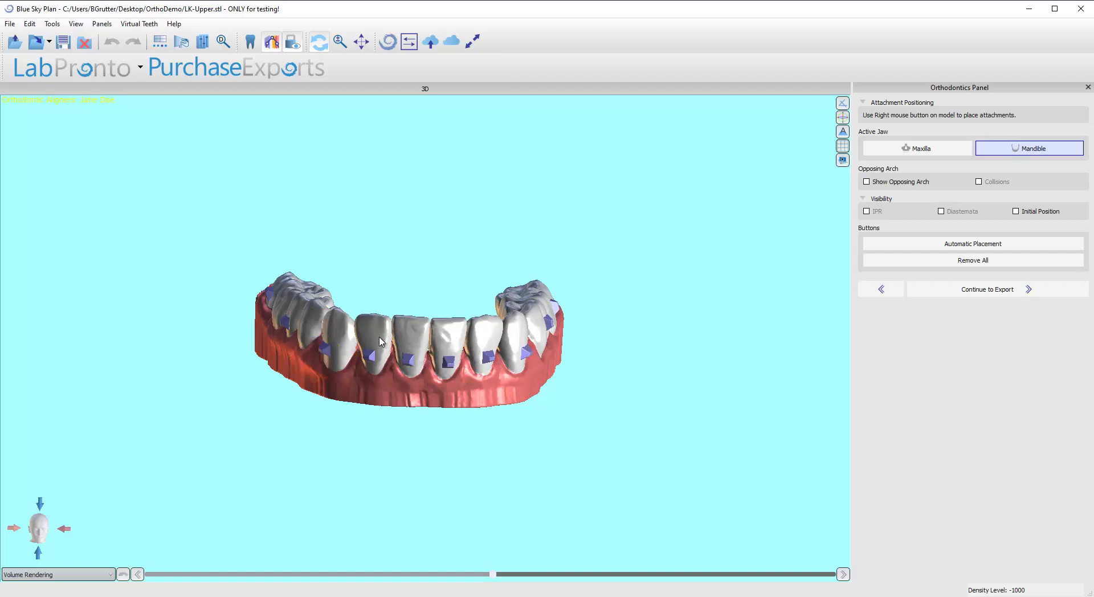
Review the left canine, premolar and right-side attachments, checking the canine attachment's options
left_click(371, 356)
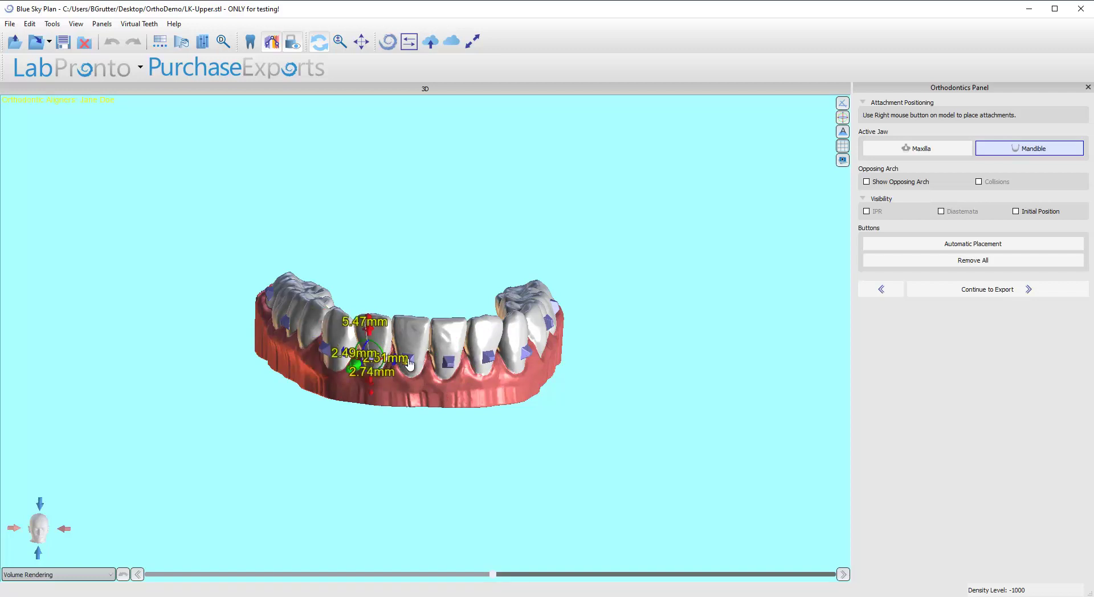
left_click(436, 324)
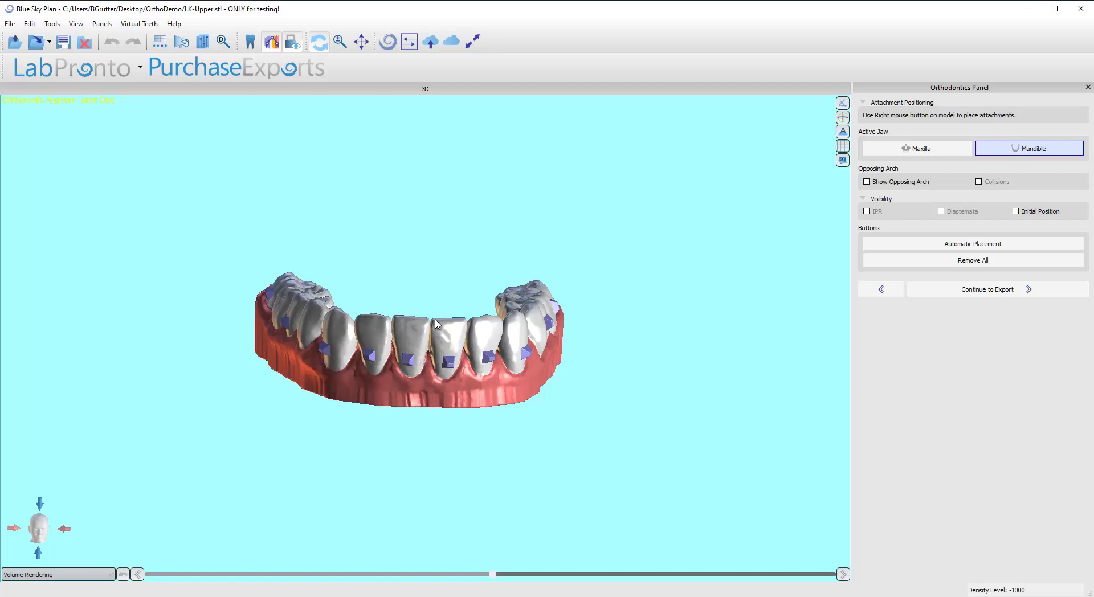
left_click(370, 356)
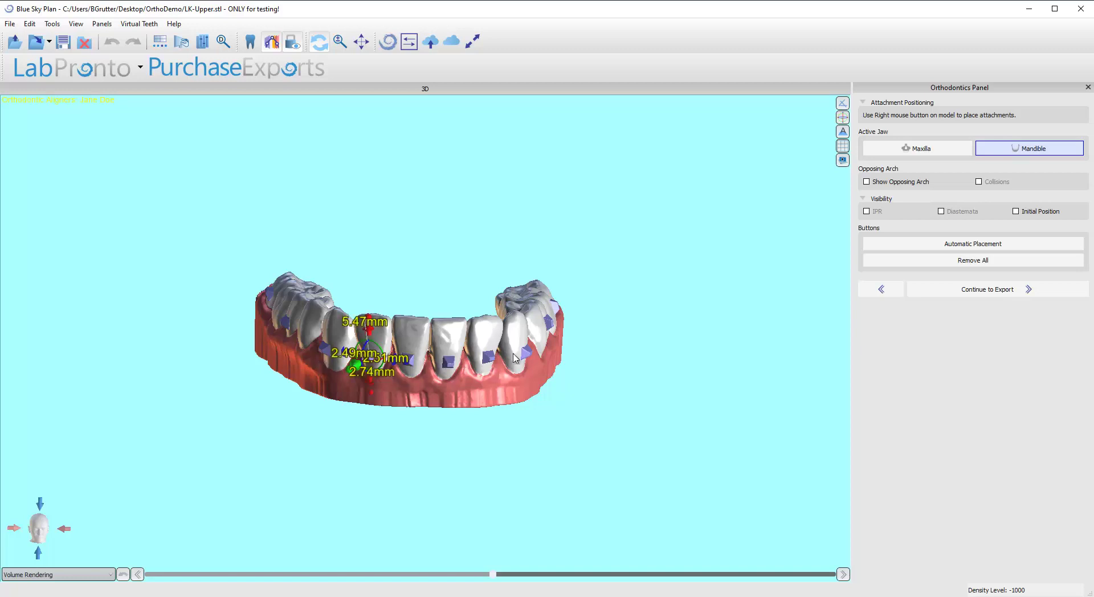
scroll(405, 293, "up", 3)
left_click(534, 397)
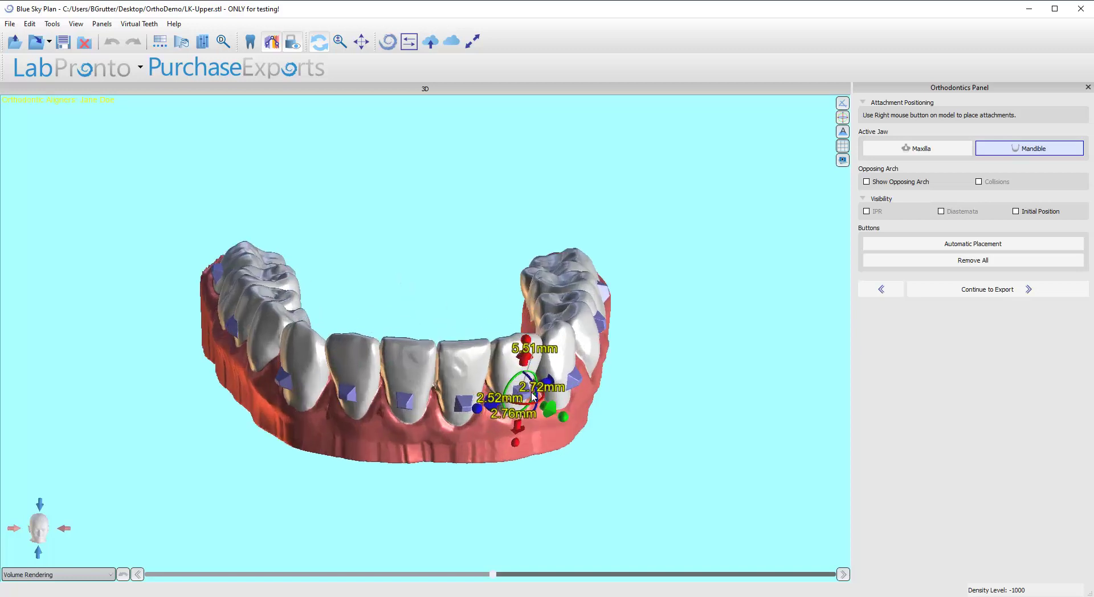
scroll(376, 272, "down", 2)
left_click(310, 373)
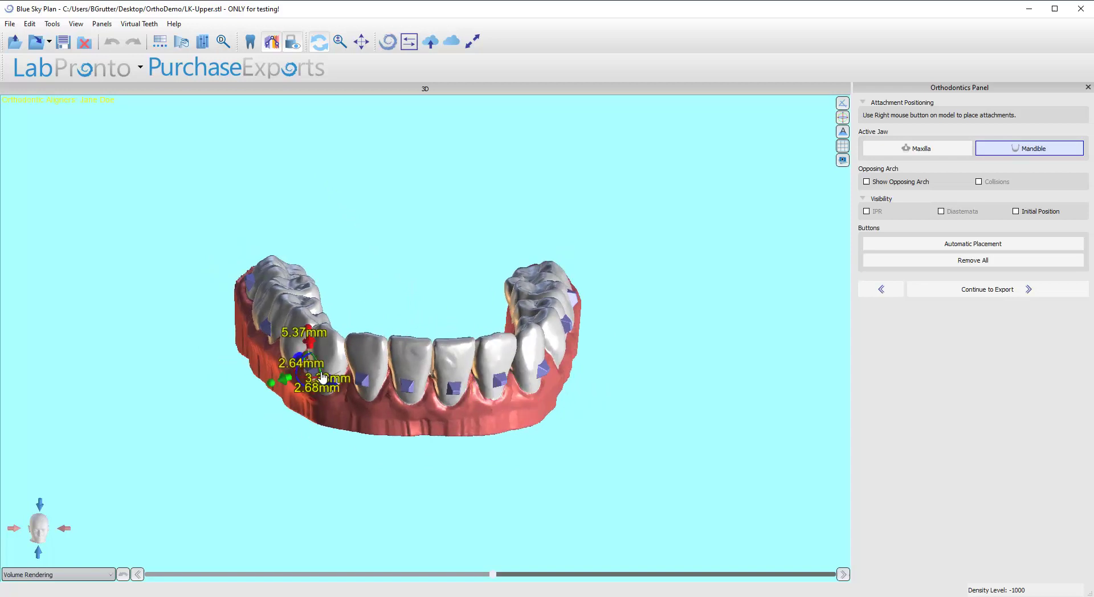
left_click(363, 380)
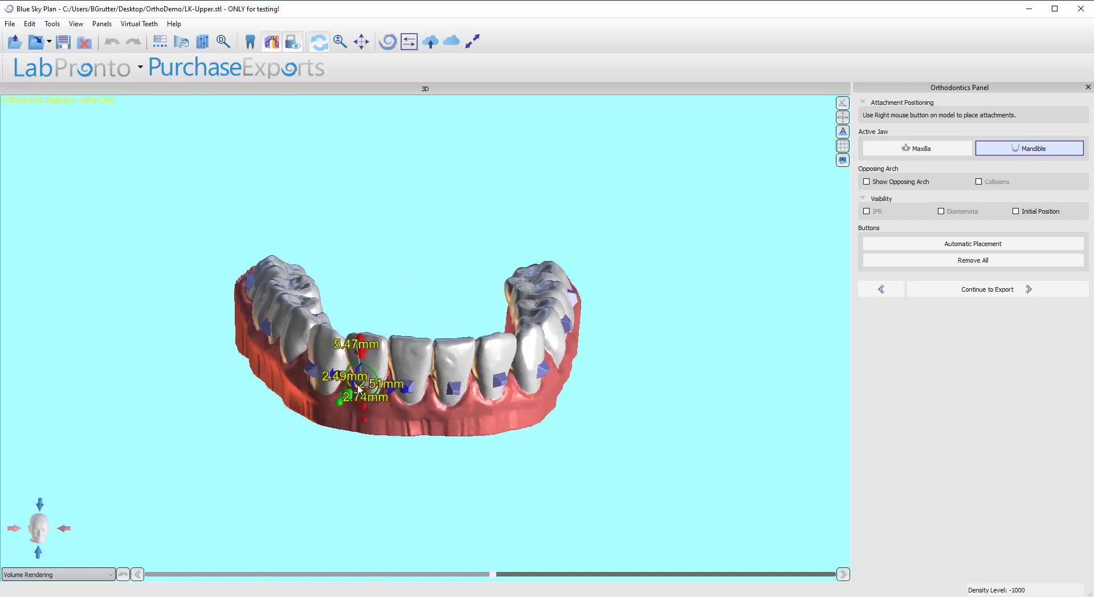
right_click(358, 387)
left_click(421, 299)
left_click_drag(450, 307, 426, 415)
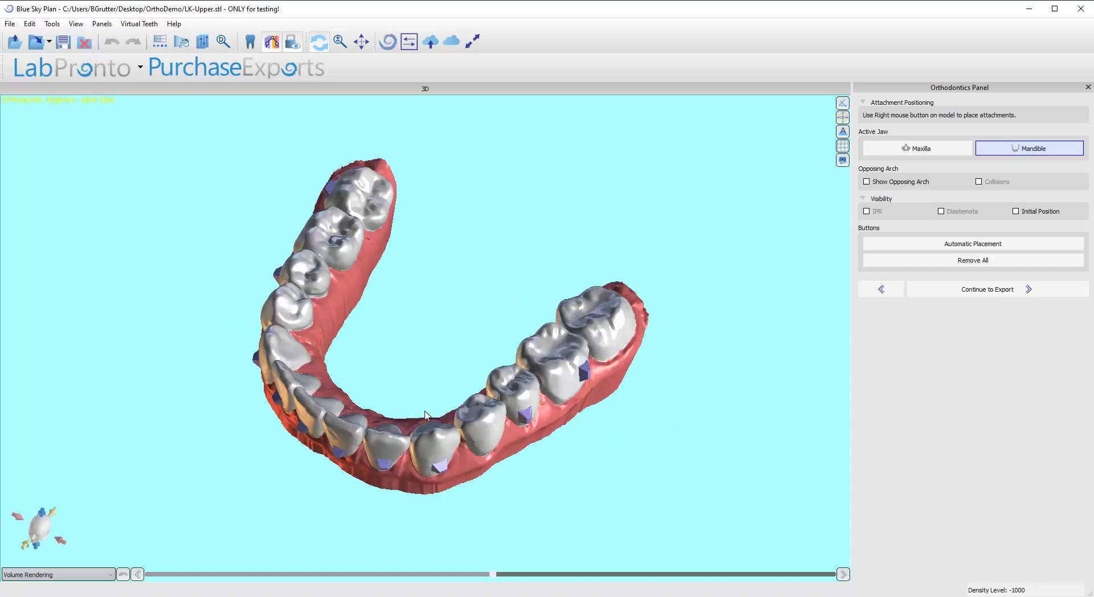
Show the initial-position overlay and place a new attachment on a lower premolar
left_click(1016, 212)
left_click_drag(584, 237, 547, 411)
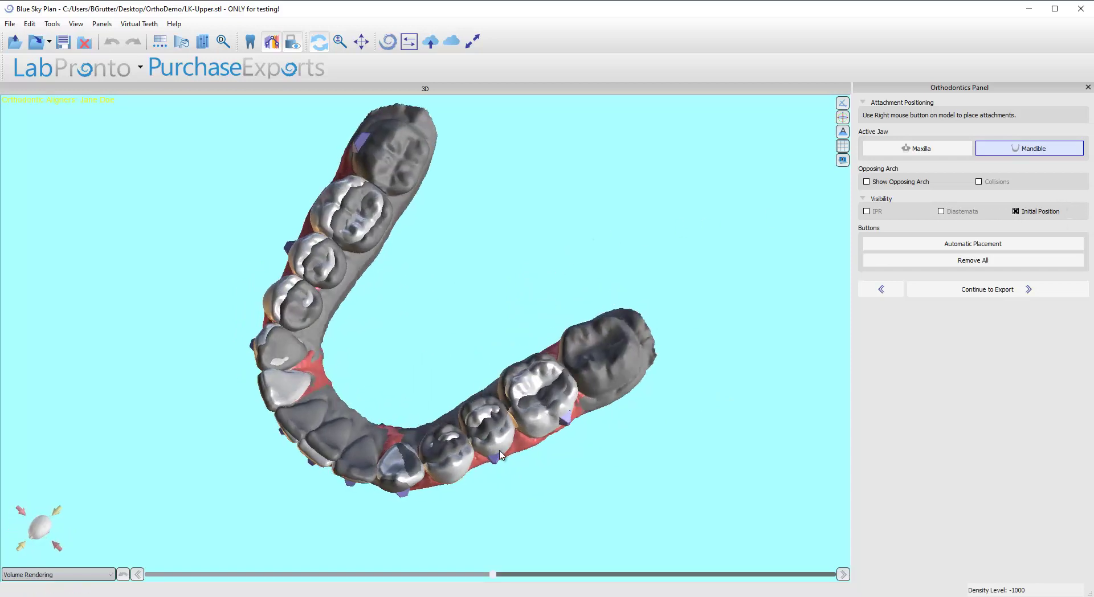
left_click_drag(561, 446, 502, 464)
right_click(483, 472)
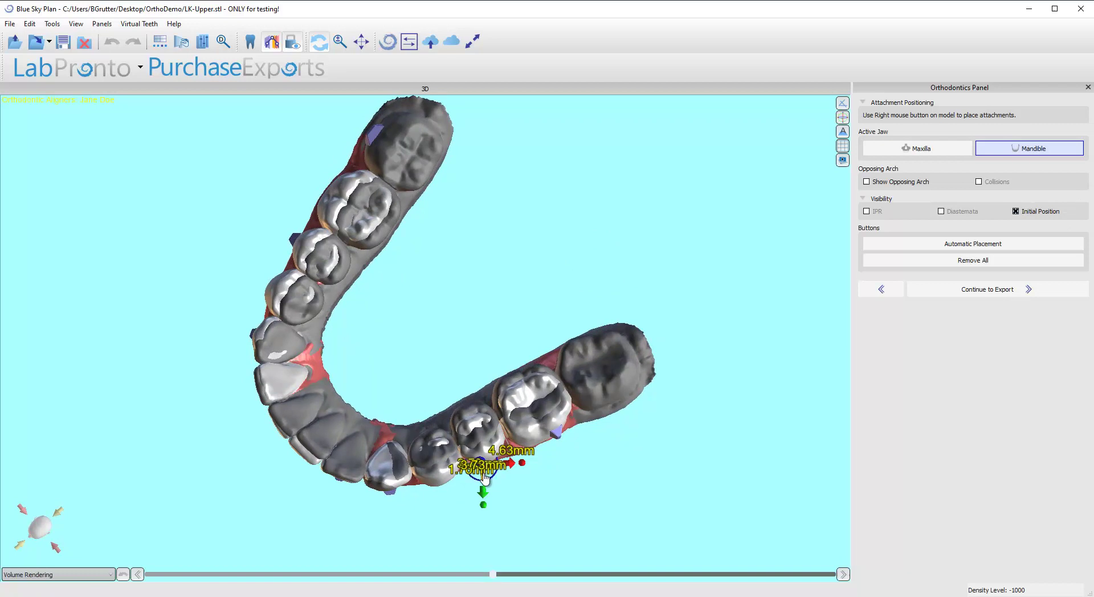
Remove the attachment from a right back tooth
left_click_drag(561, 446, 590, 354)
right_click(592, 352)
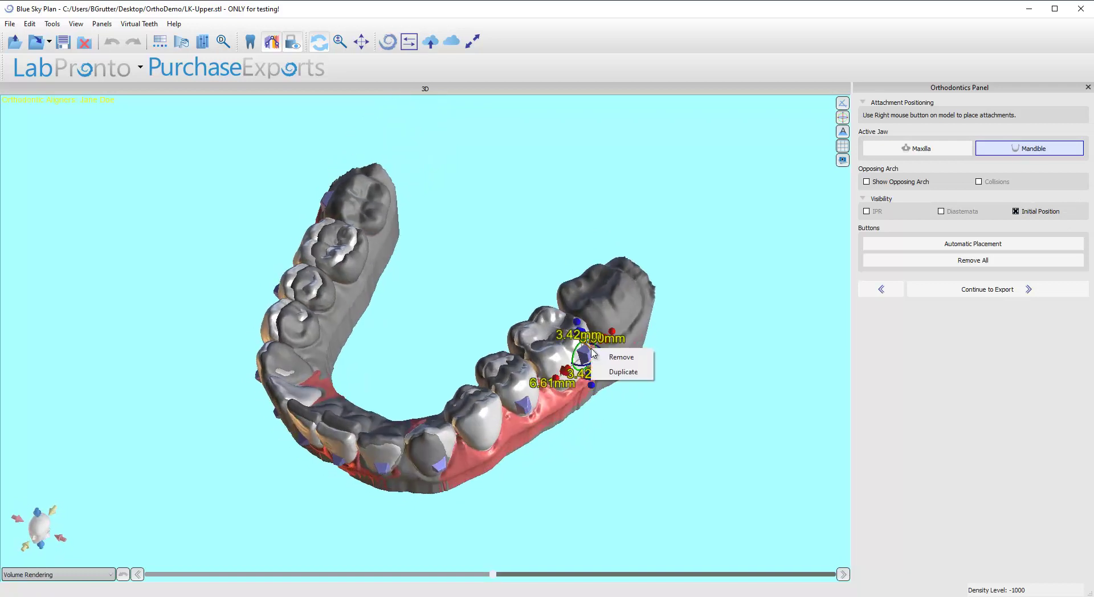
left_click(609, 357)
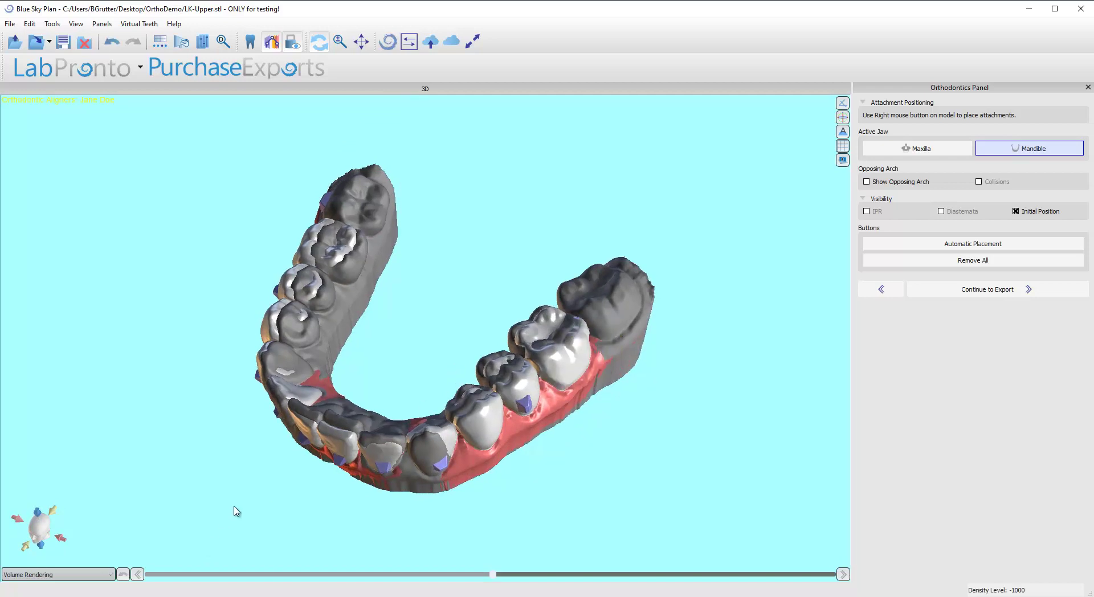
Toggle the initial-position overlay off and back on while reviewing the left front attachments
left_click_drag(234, 513, 319, 399)
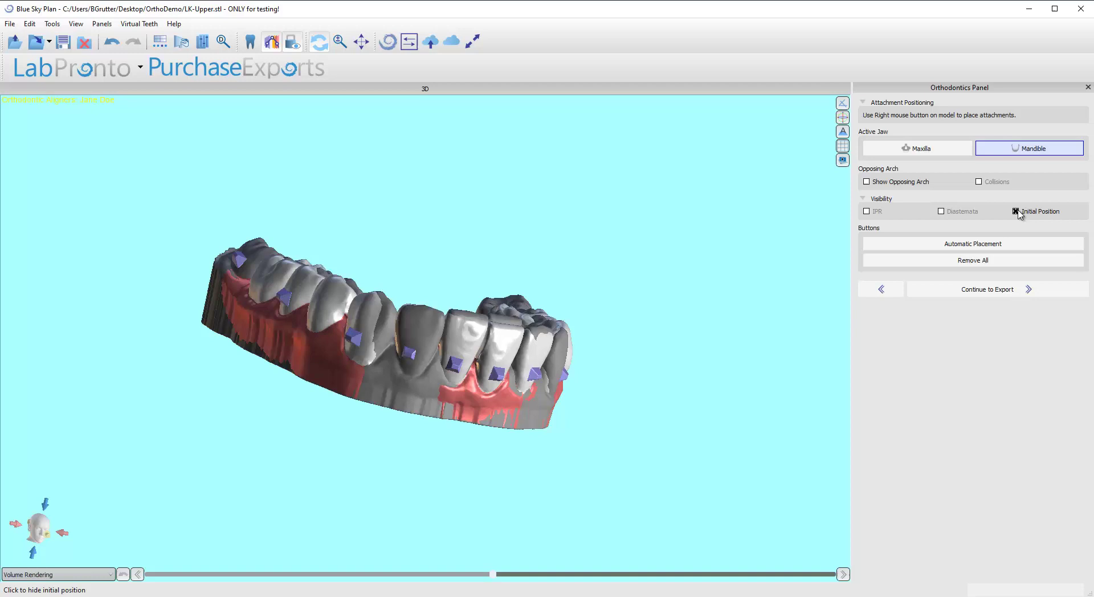
left_click(1016, 212)
left_click_drag(571, 403, 463, 342)
left_click(352, 357)
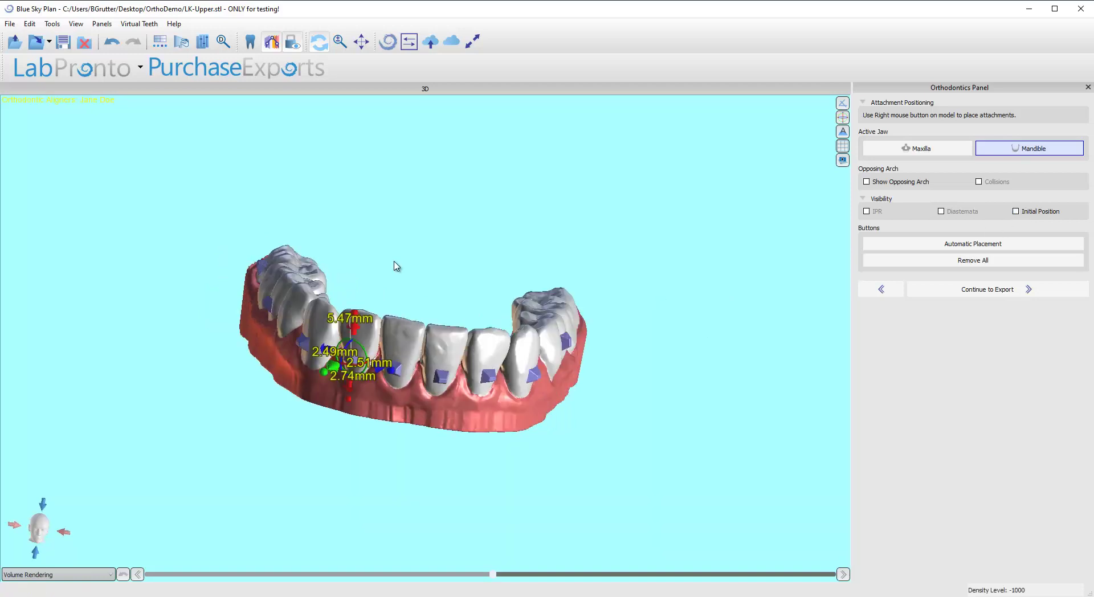
left_click_drag(396, 264, 647, 311)
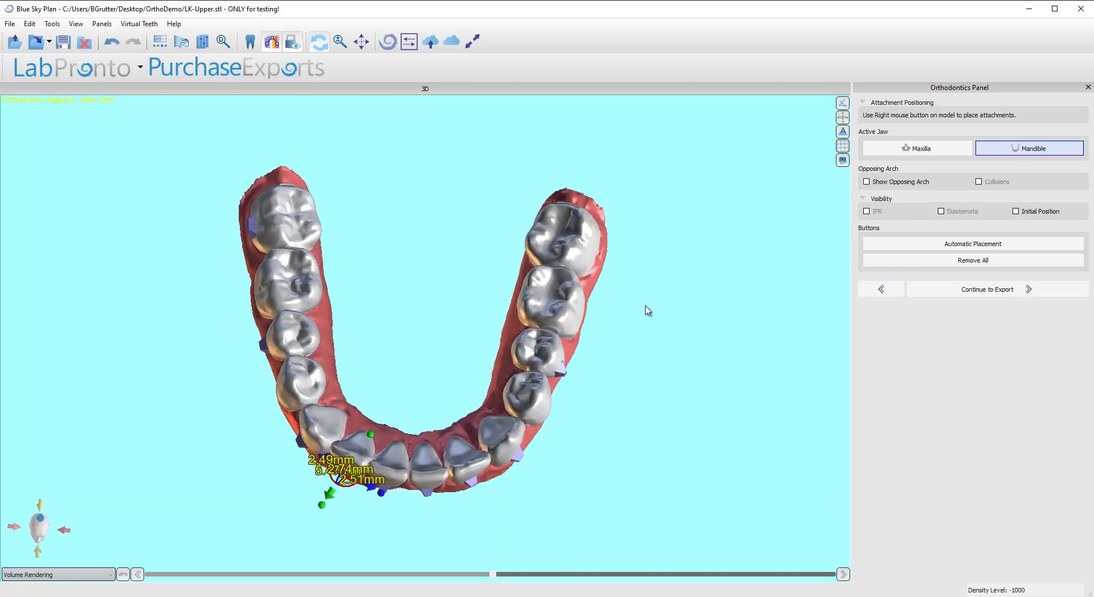
left_click(1016, 212)
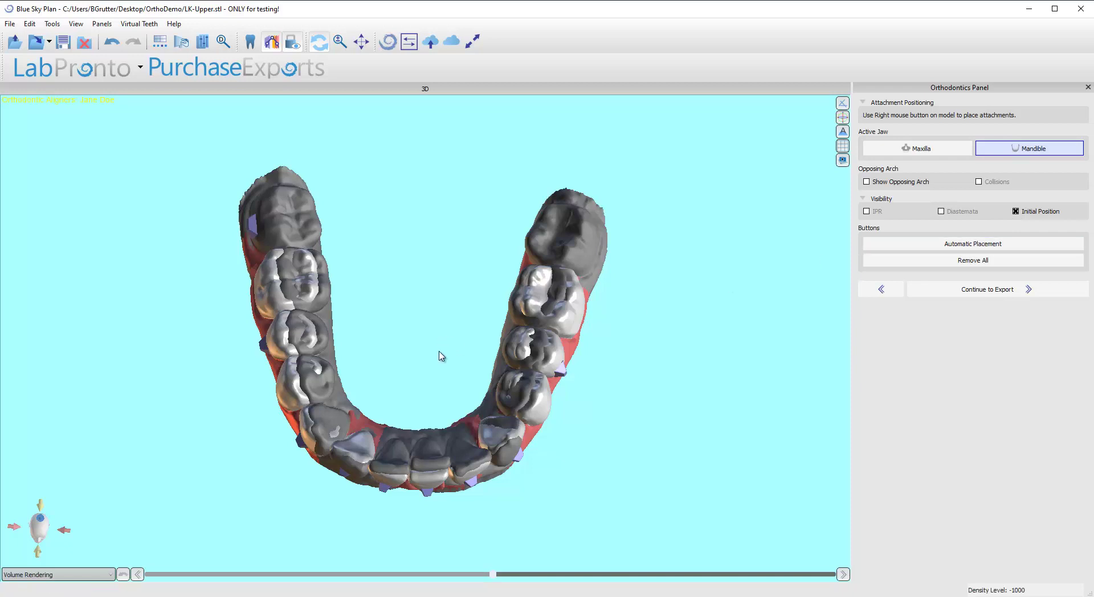
left_click_drag(439, 356, 459, 476)
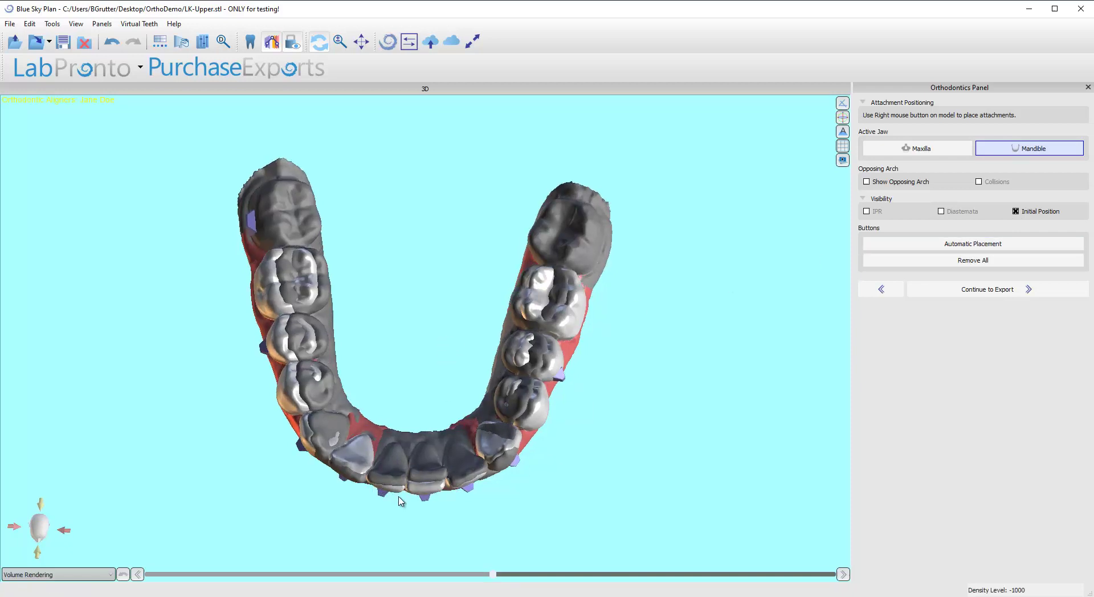
left_click(349, 440)
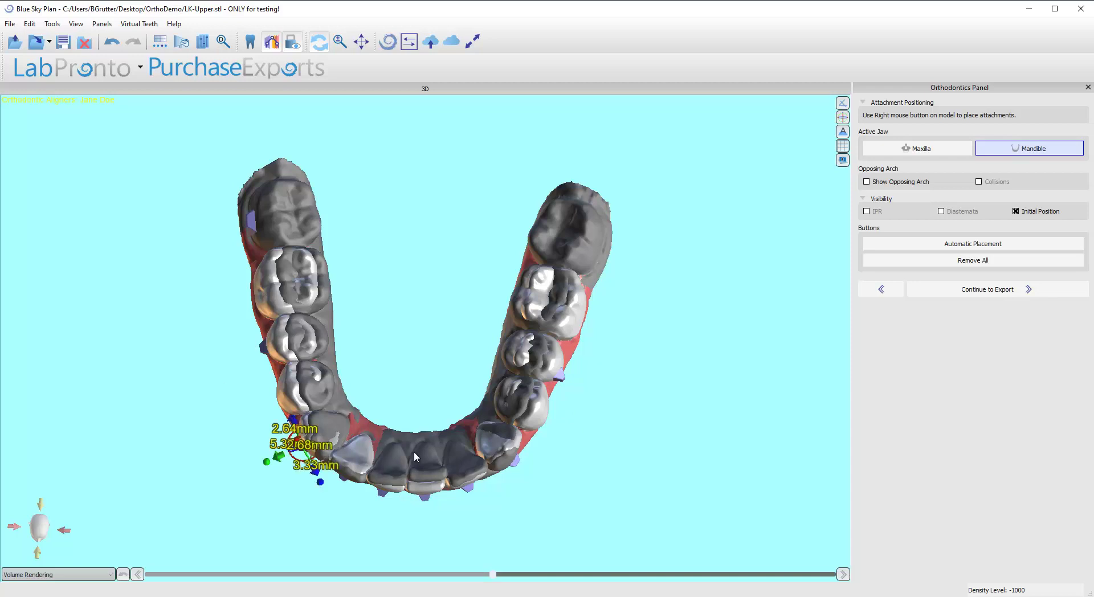
left_click_drag(397, 506, 441, 268)
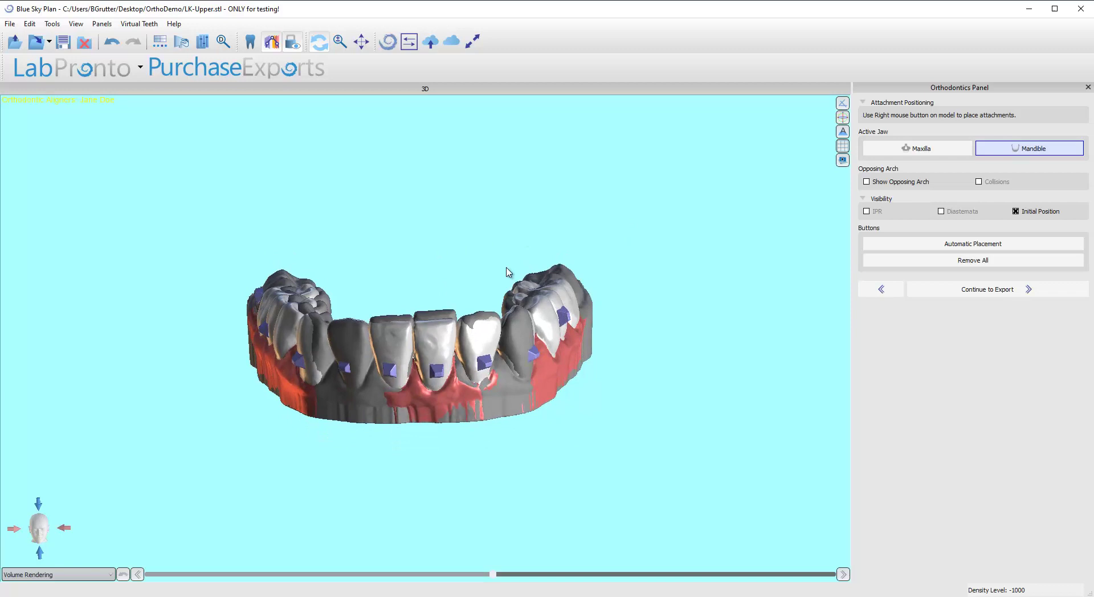
left_click_drag(672, 311, 733, 322)
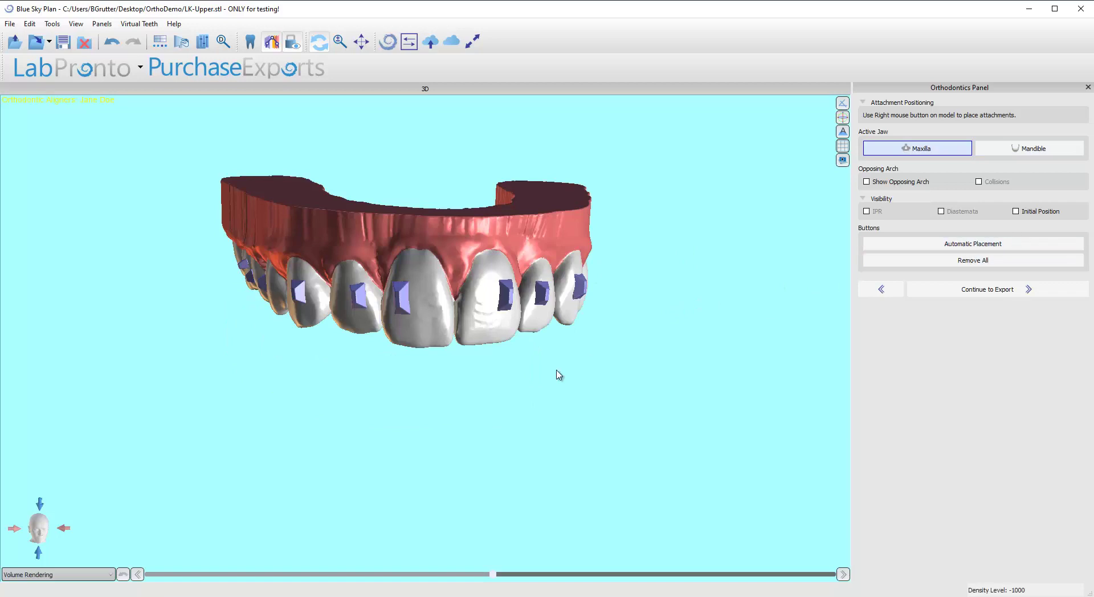
Switch to the upper arch, show its initial-position overlay and orbit to its left side
left_click_drag(559, 376, 609, 414)
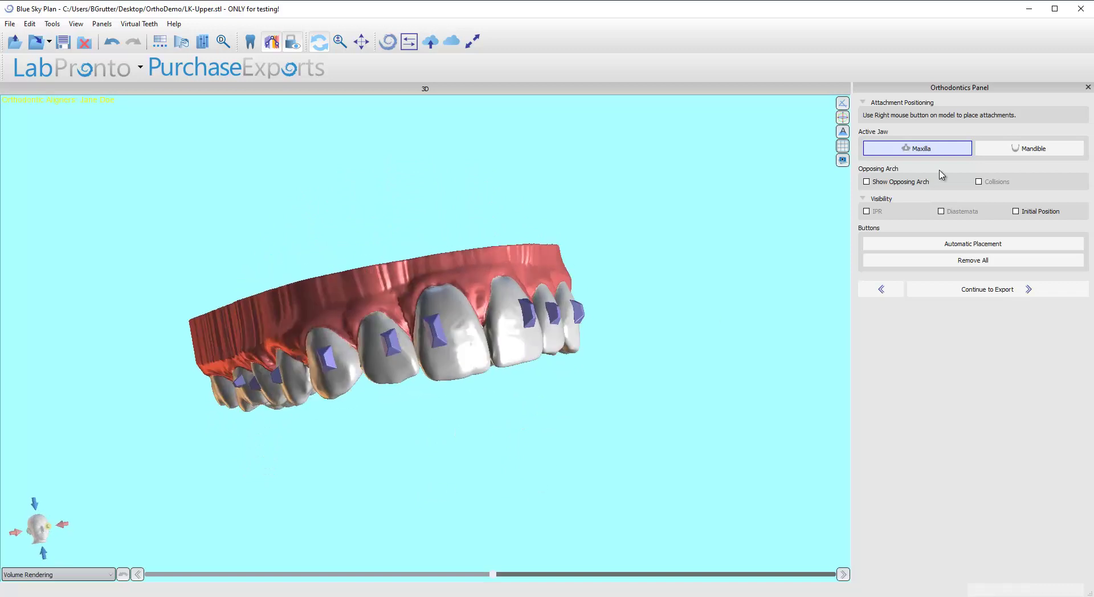
left_click(1015, 211)
left_click_drag(525, 488, 371, 105)
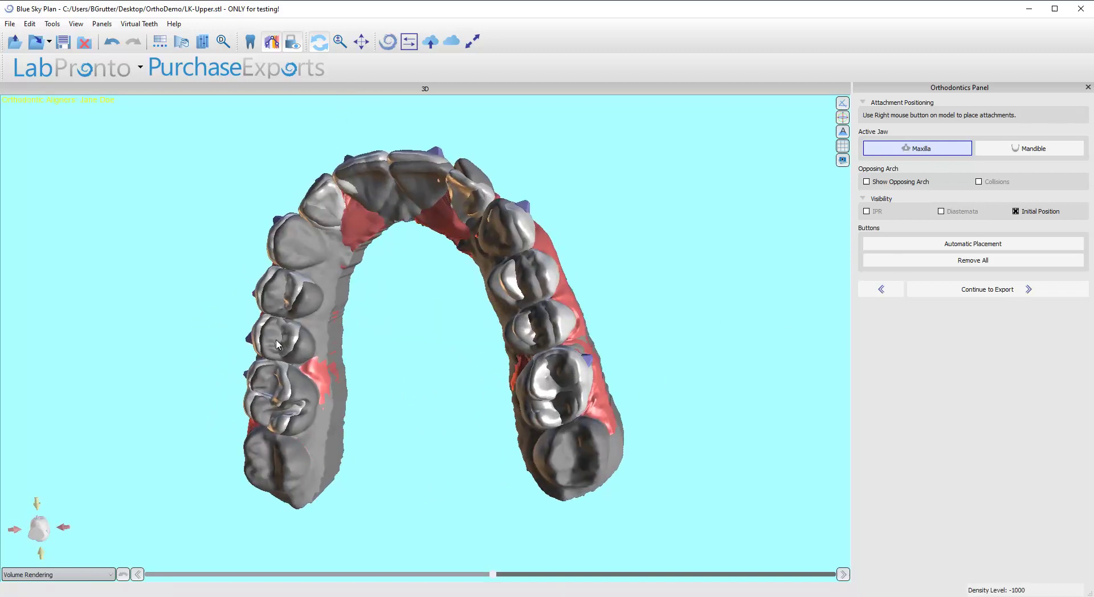
left_click_drag(462, 309, 305, 293)
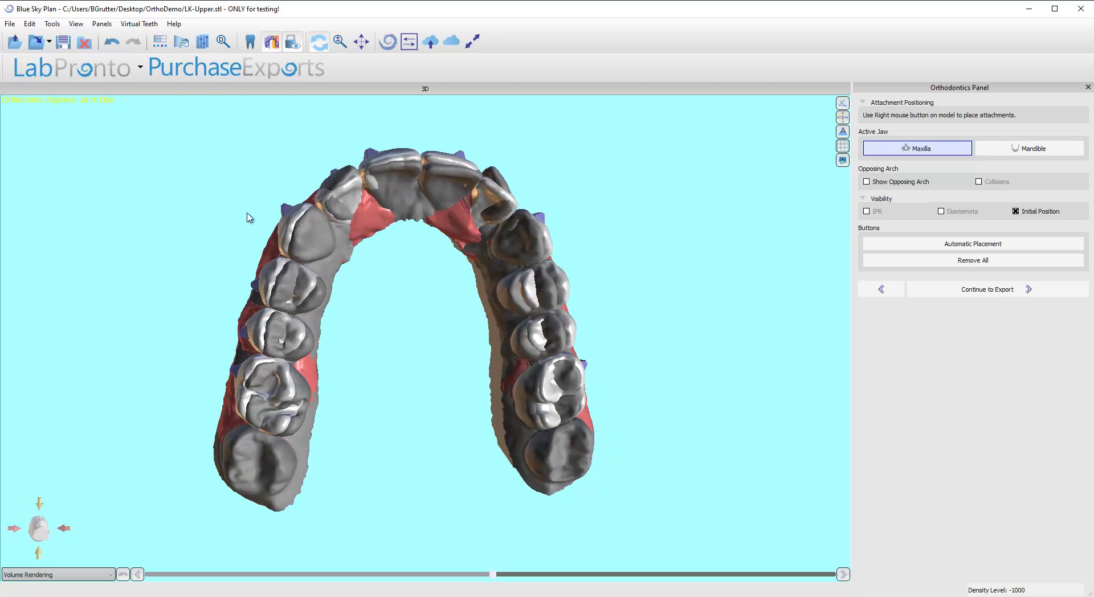
left_click_drag(246, 215, 286, 226)
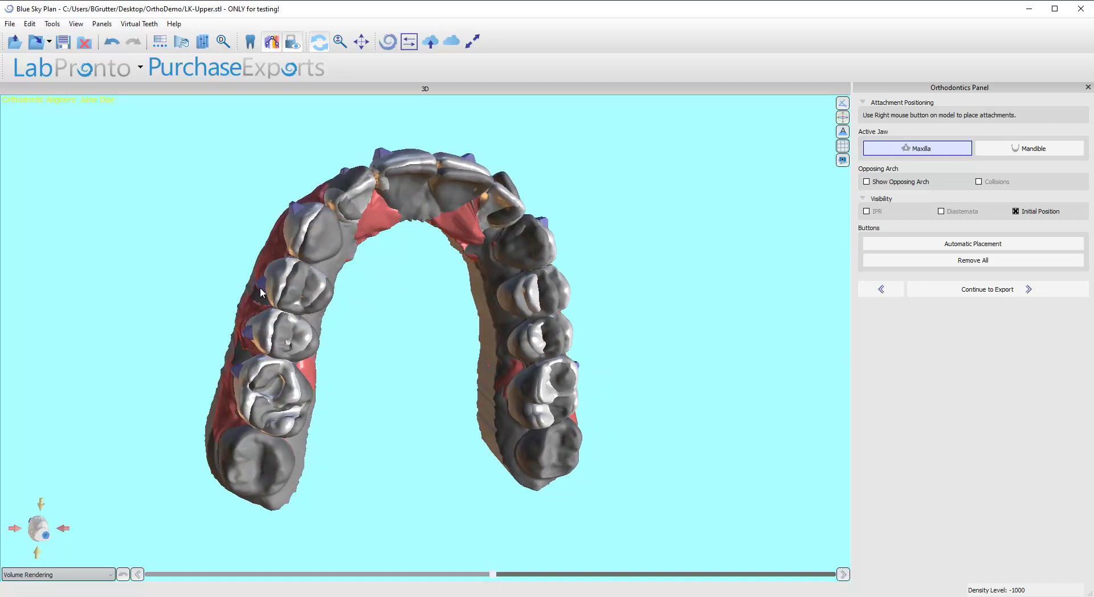
Check the dimensions of the left-side attachments, then hide the initial-position overlay
left_click(288, 272)
left_click_drag(401, 310, 341, 329)
left_click(260, 281)
left_click(261, 374)
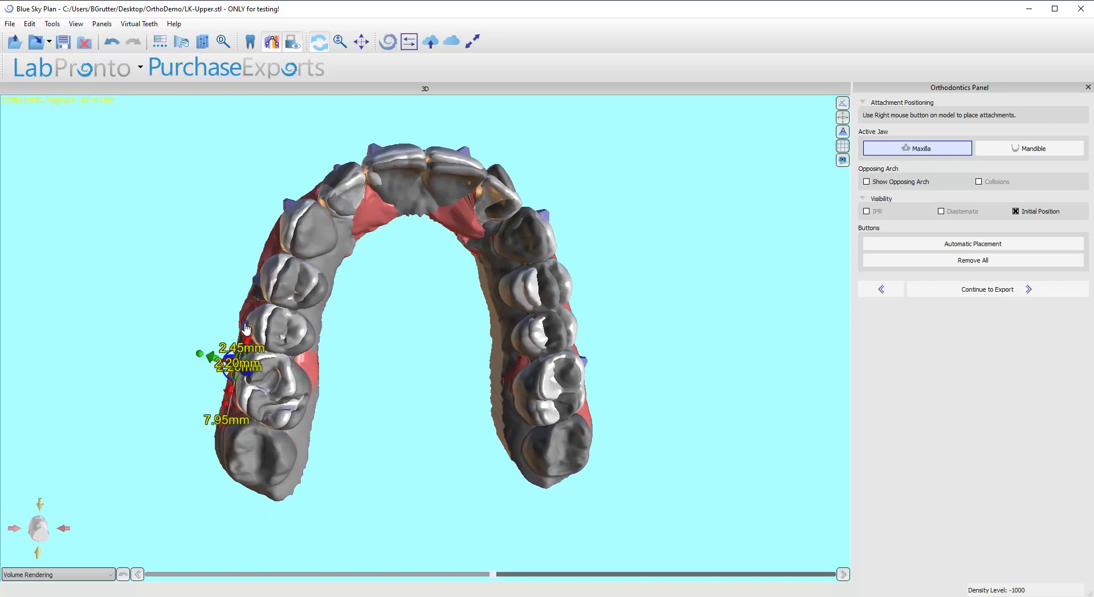
left_click_drag(542, 150, 590, 382)
left_click_drag(382, 275, 398, 292)
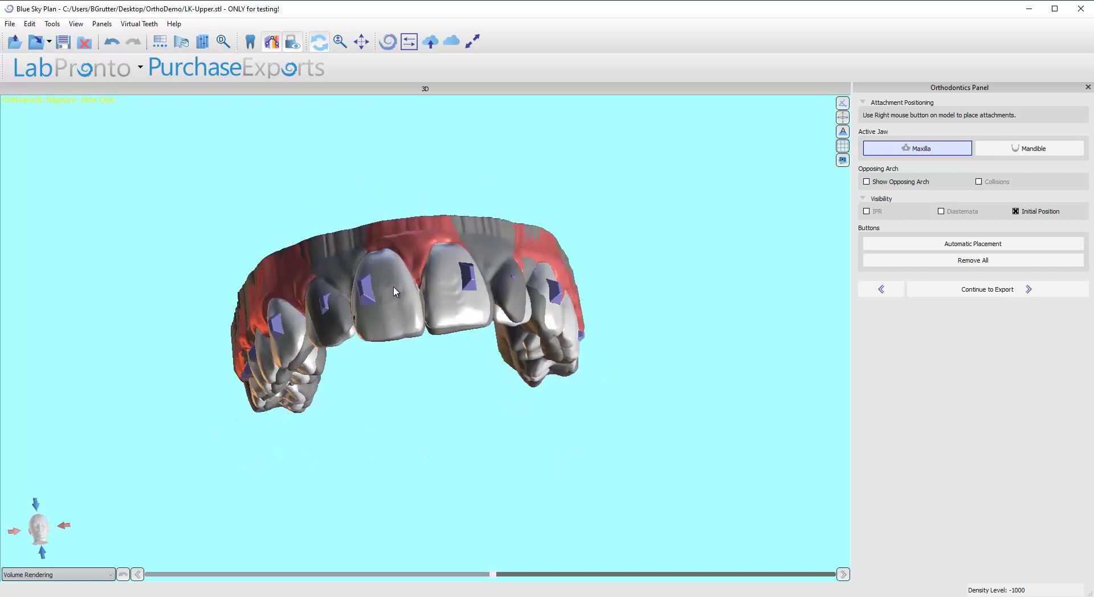
left_click(1016, 211)
left_click_drag(447, 403, 399, 384)
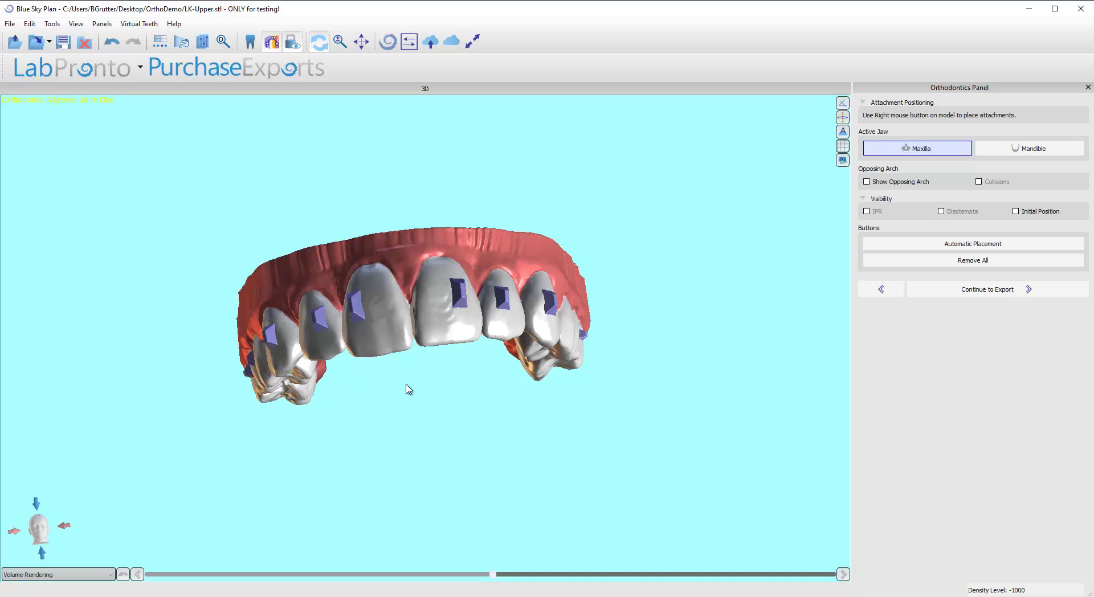
left_click_drag(412, 390, 416, 416)
left_click_drag(405, 217, 400, 244)
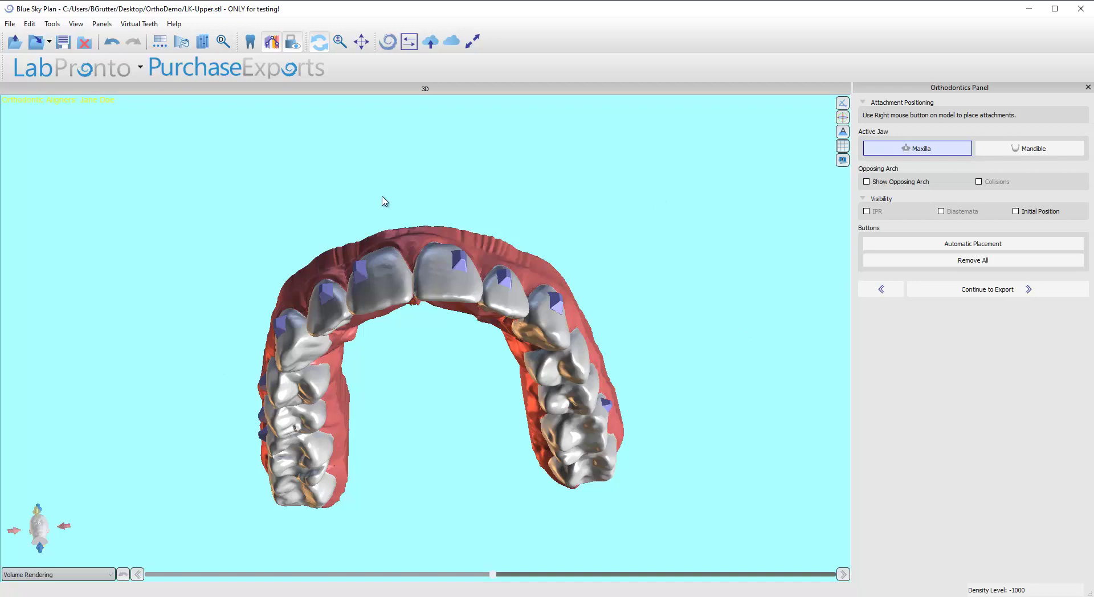
left_click_drag(385, 201, 488, 286)
left_click(687, 398)
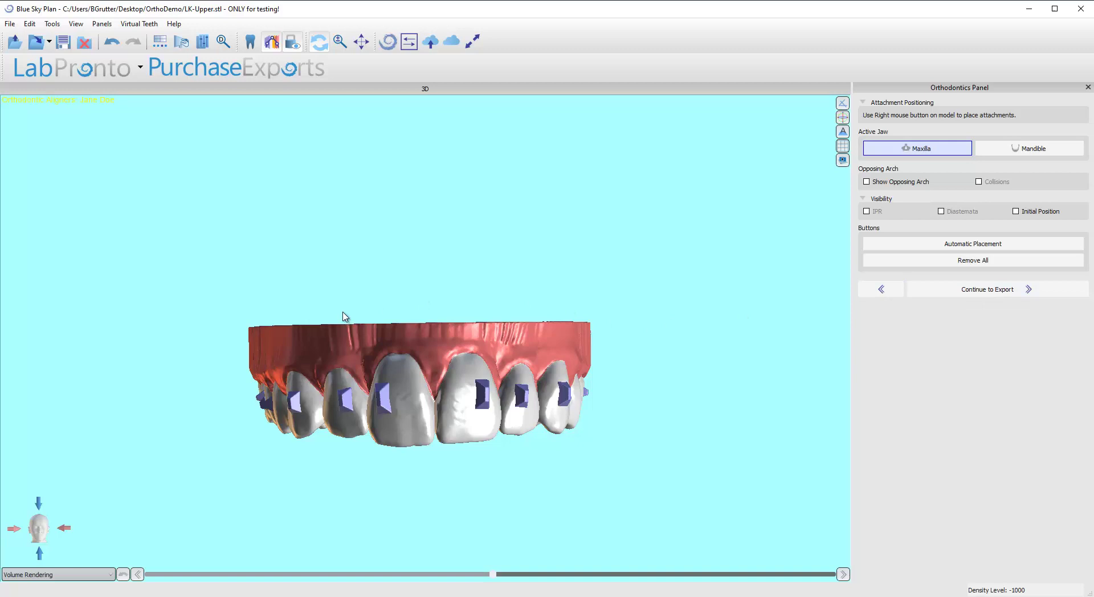
left_click(312, 415)
left_click(568, 299)
Continue to export, then add a Medium standard ortho button to a bare premolar
left_click(931, 291)
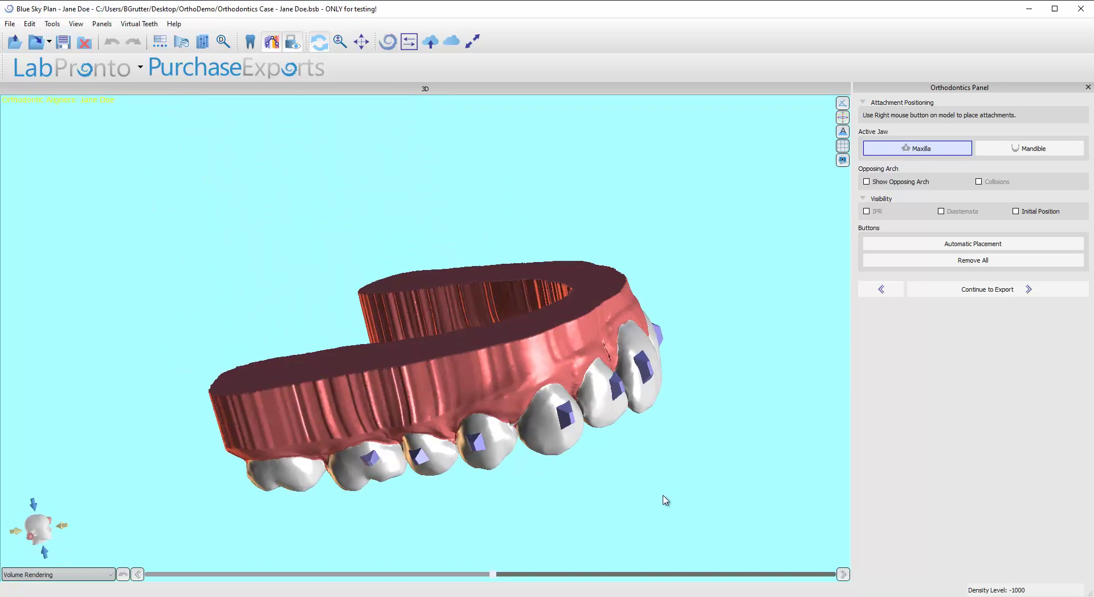
left_click_drag(737, 359, 355, 371)
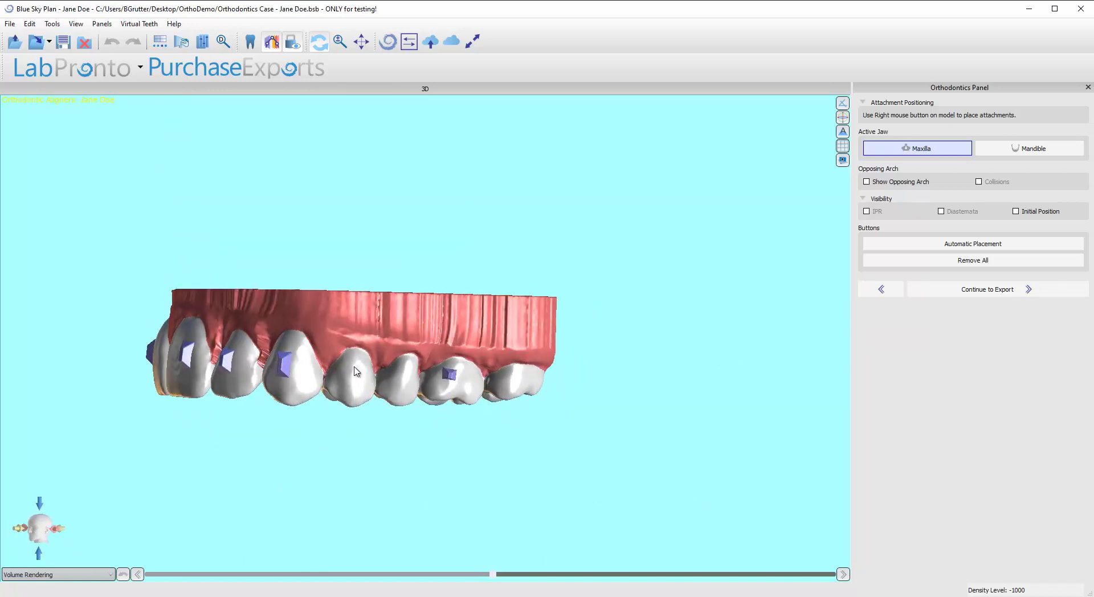
right_click(357, 372)
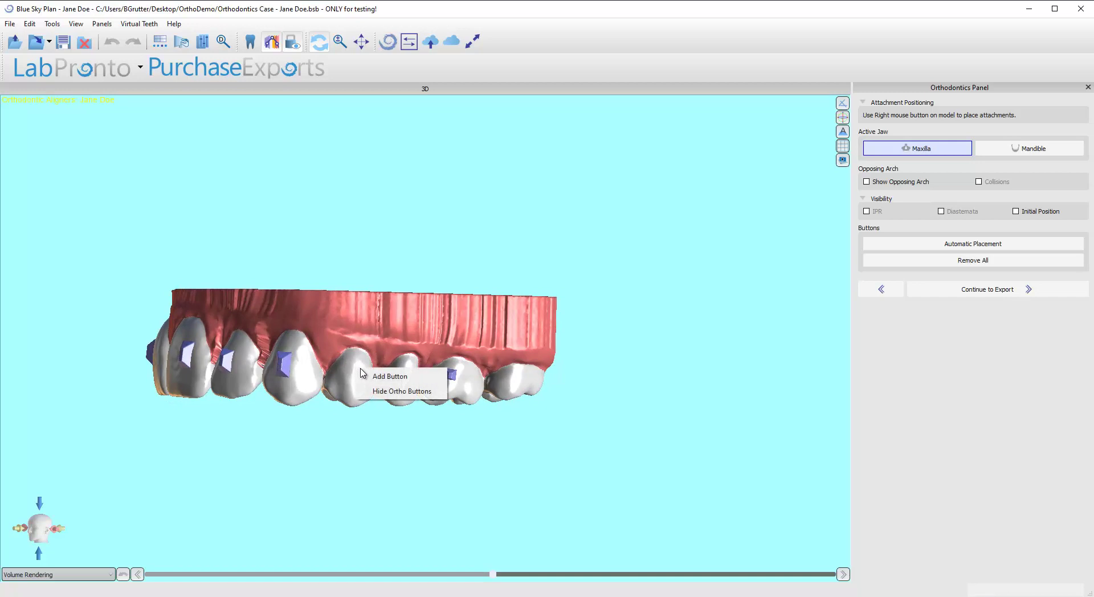
left_click(367, 376)
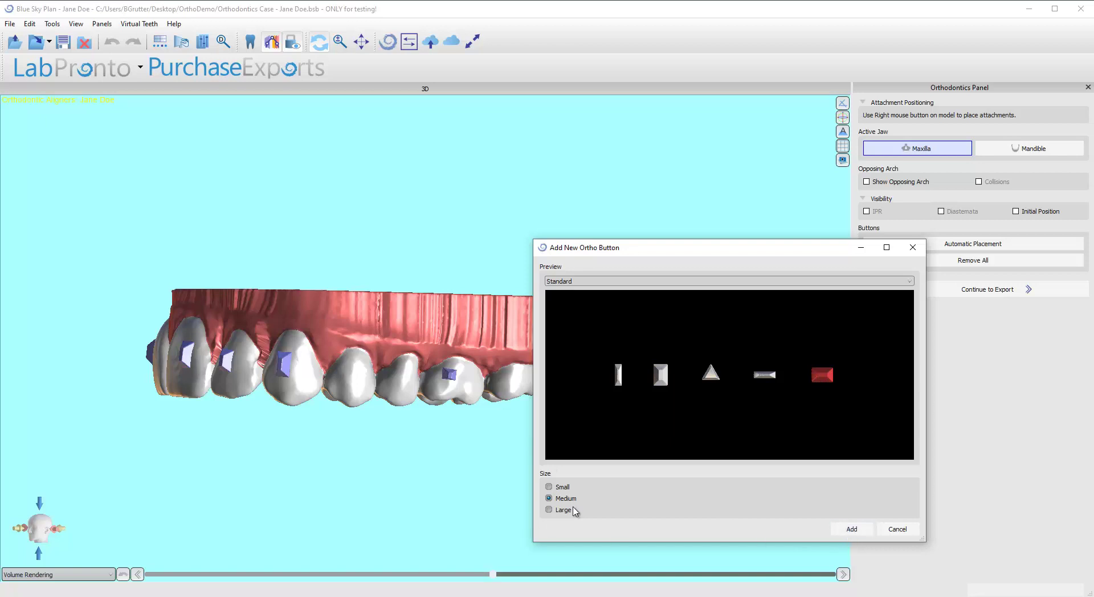
left_click(549, 498)
left_click(845, 530)
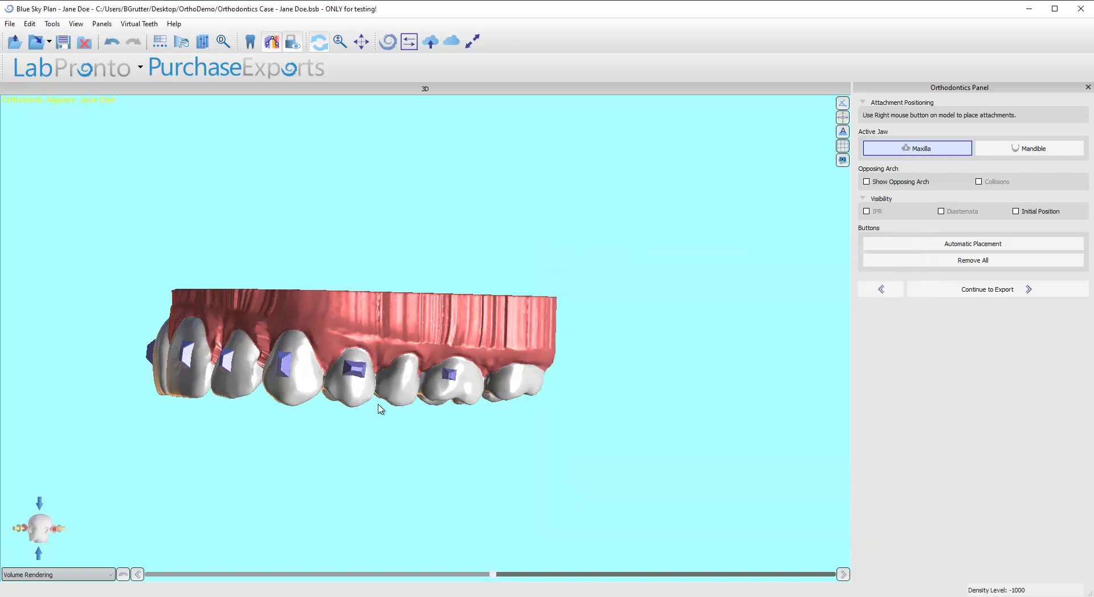
Reposition the new ortho button lower and sideways on its tooth using the gizmo
right_click(343, 373)
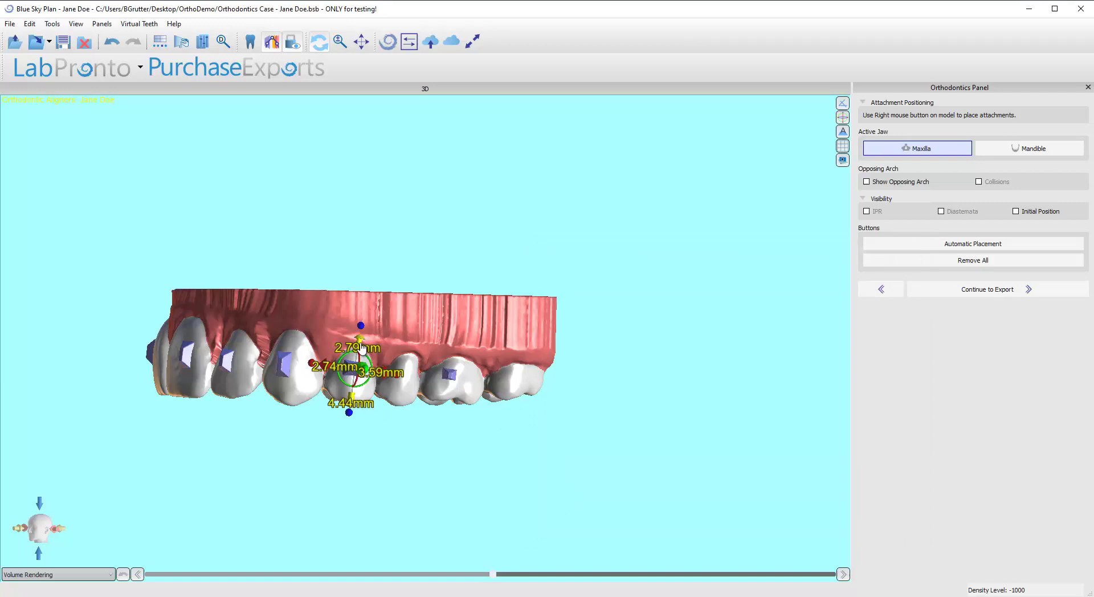
left_click_drag(350, 402, 349, 425)
left_click_drag(312, 385, 599, 264)
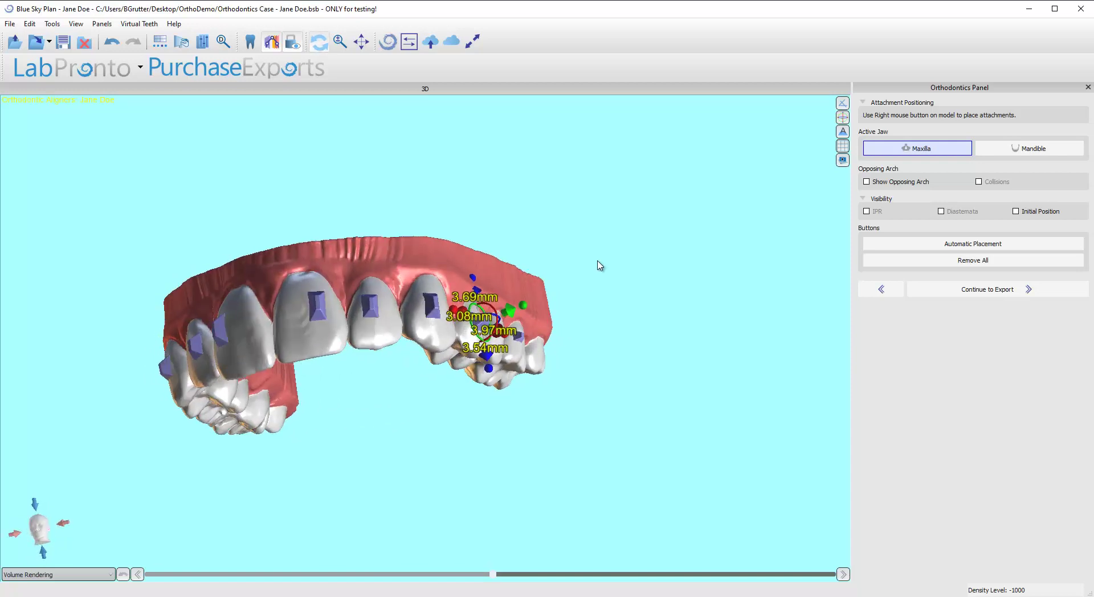
left_click(530, 306)
left_click(530, 306)
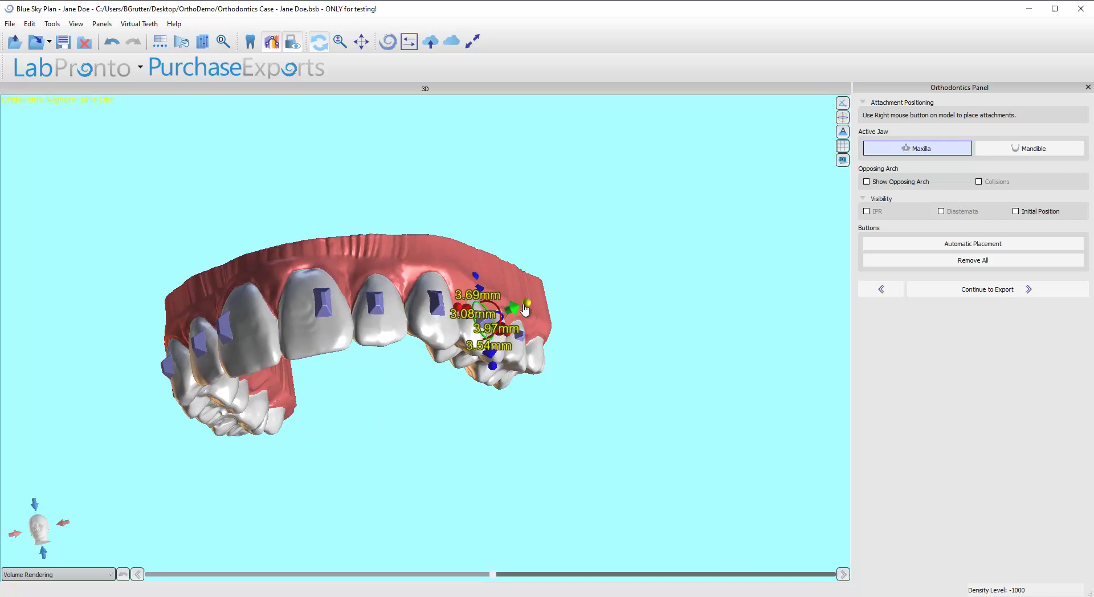
left_click_drag(586, 297, 501, 402)
Add a copy of the previous Medium button to the neighbouring tooth
left_click(497, 407)
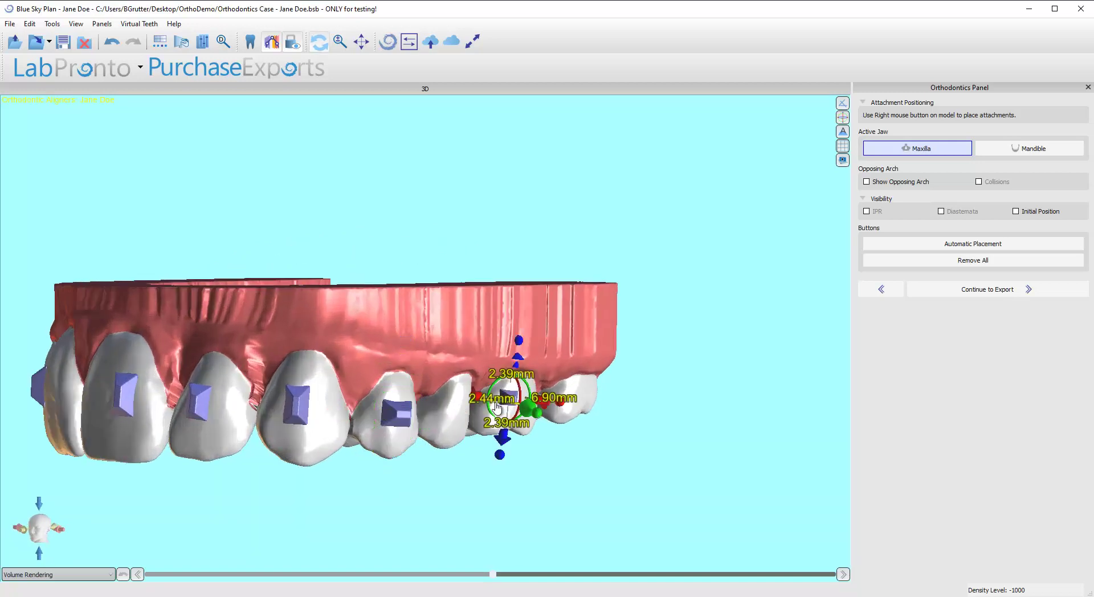
right_click(454, 405)
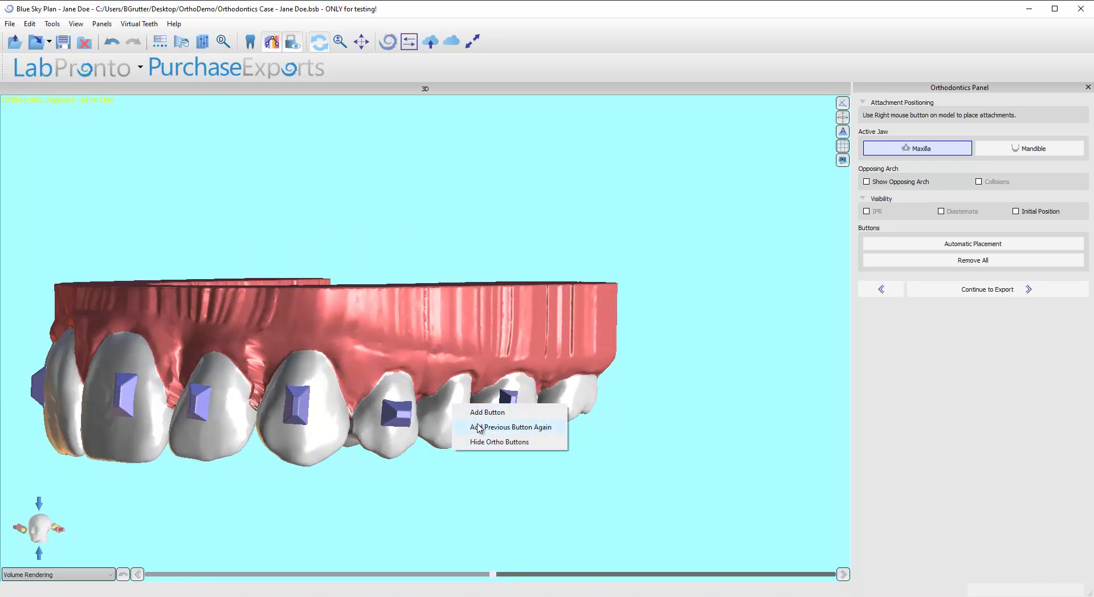
left_click(482, 427)
left_click_drag(472, 454, 350, 477)
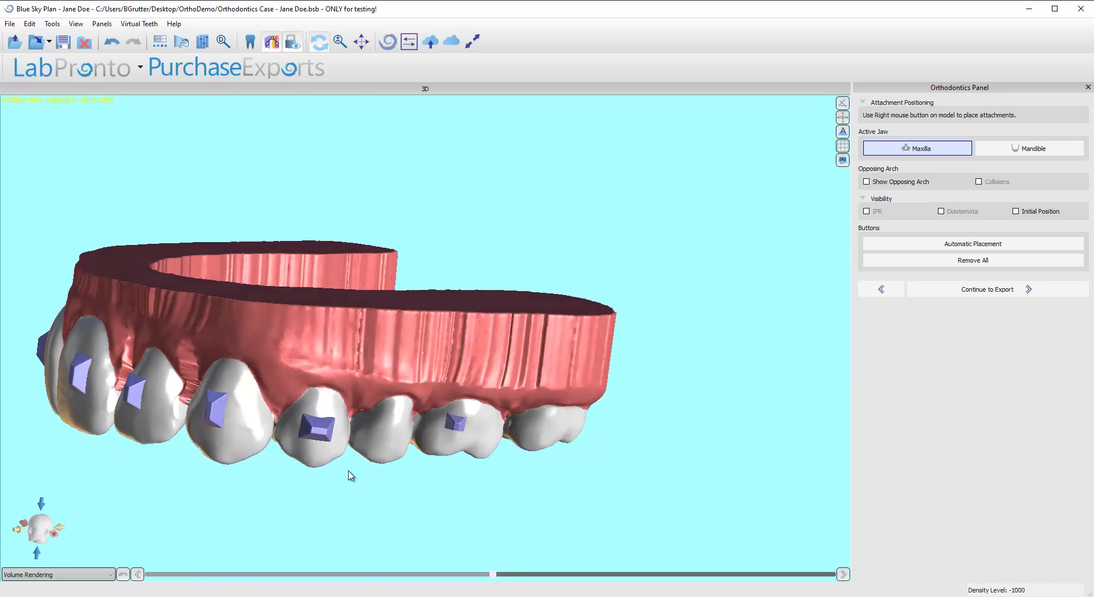
left_click(316, 435)
right_click(319, 438)
left_click(393, 436)
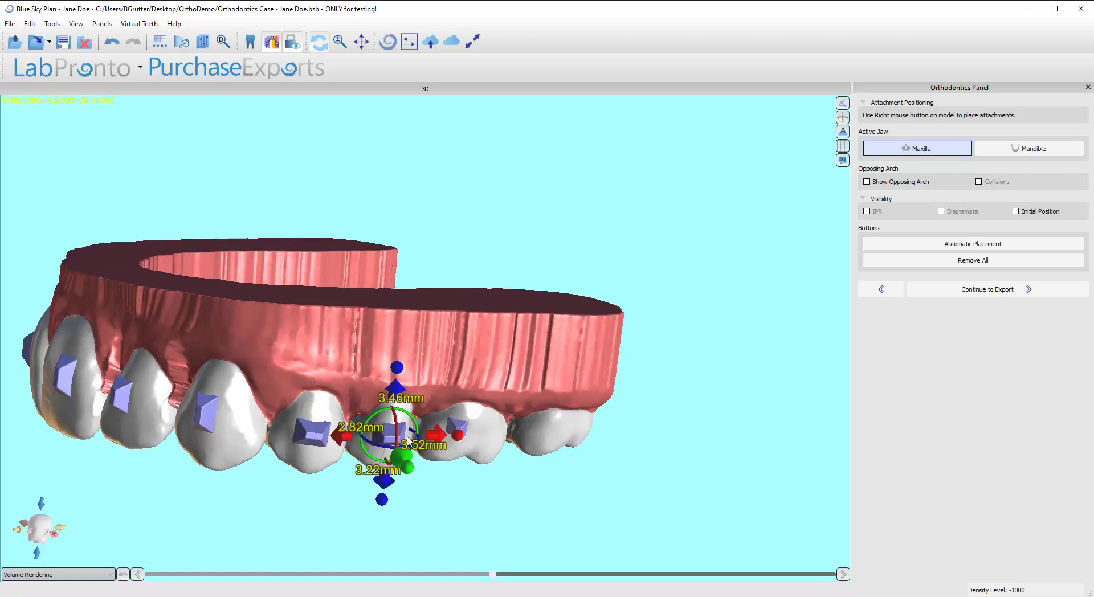
left_click_drag(514, 480, 535, 423)
left_click(513, 431)
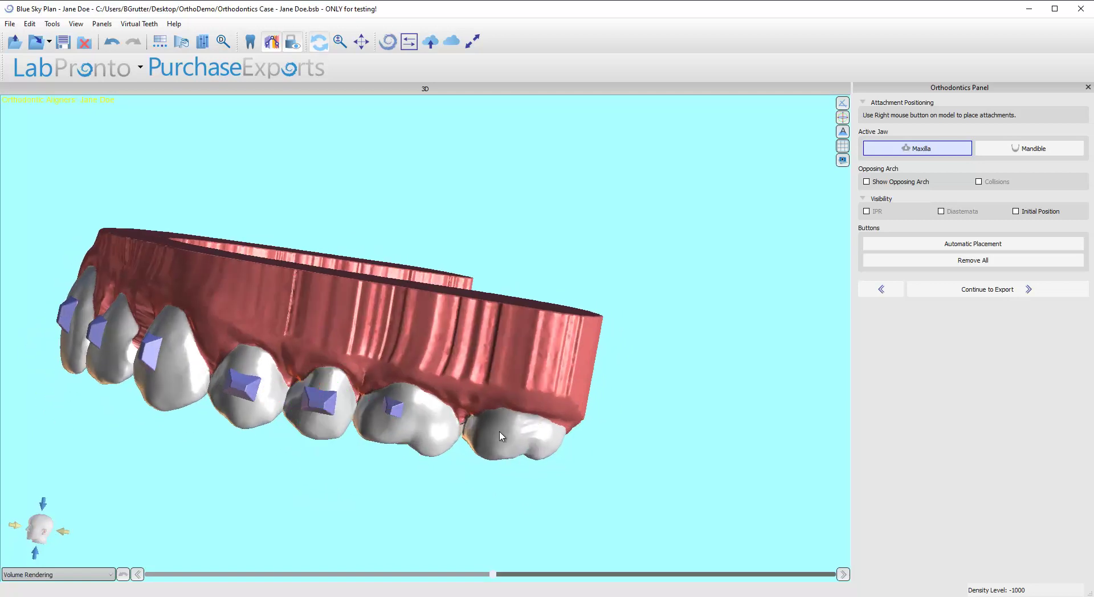
right_click(501, 434)
left_click(520, 440)
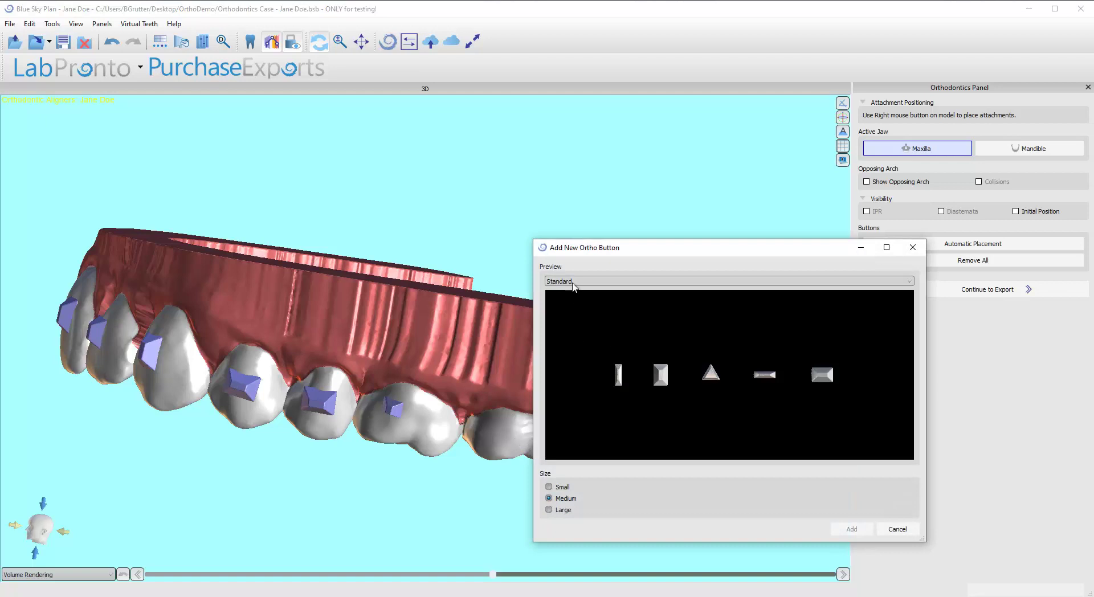
left_click(572, 281)
left_click(593, 309)
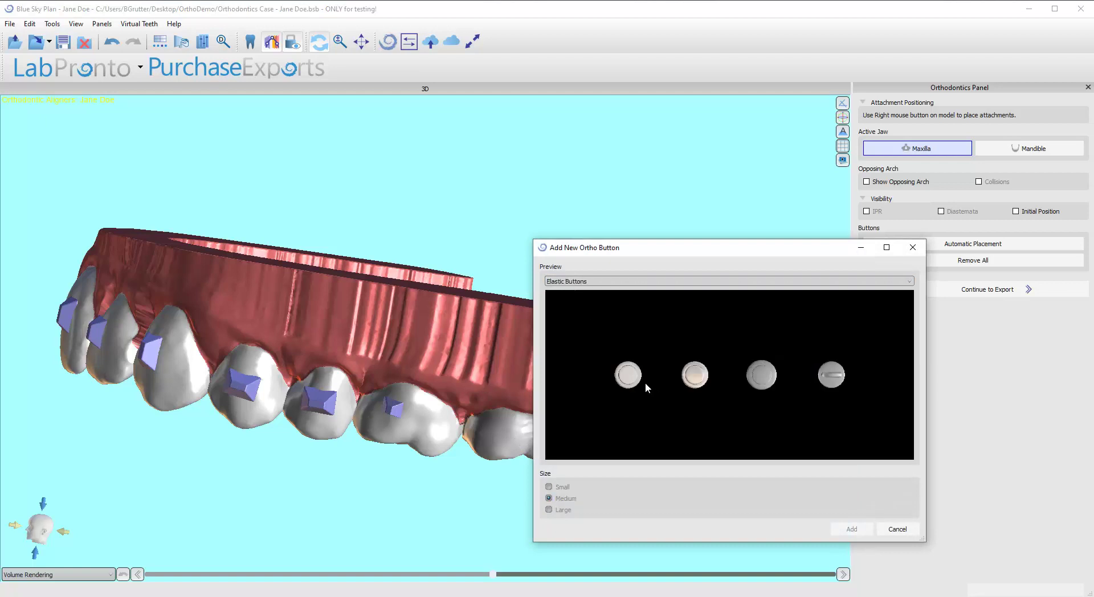
left_click(701, 376)
left_click(849, 528)
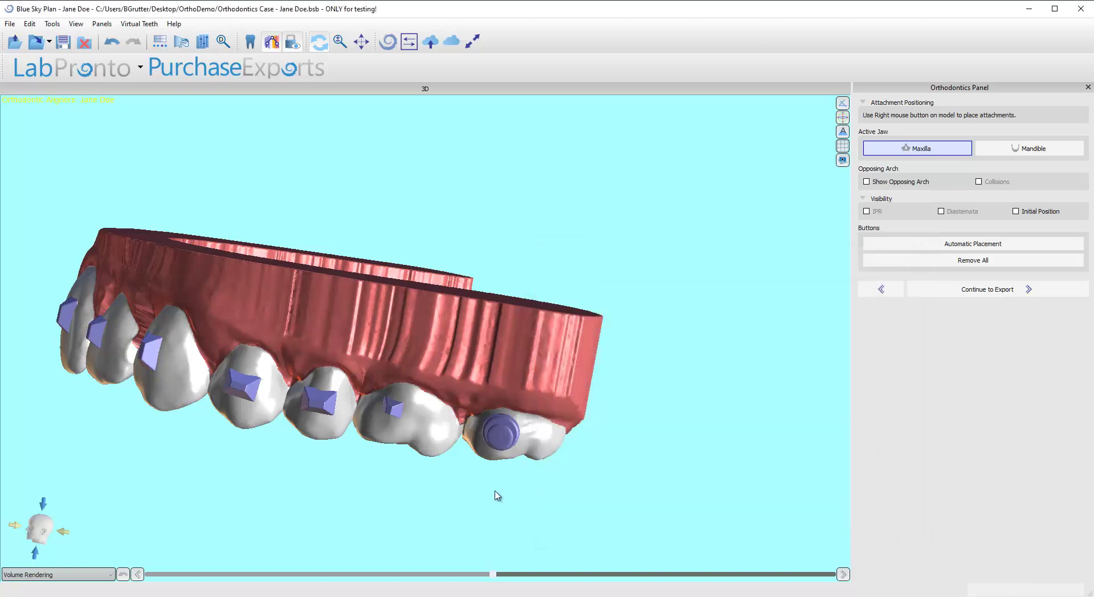
left_click_drag(488, 481, 421, 326)
right_click(555, 360)
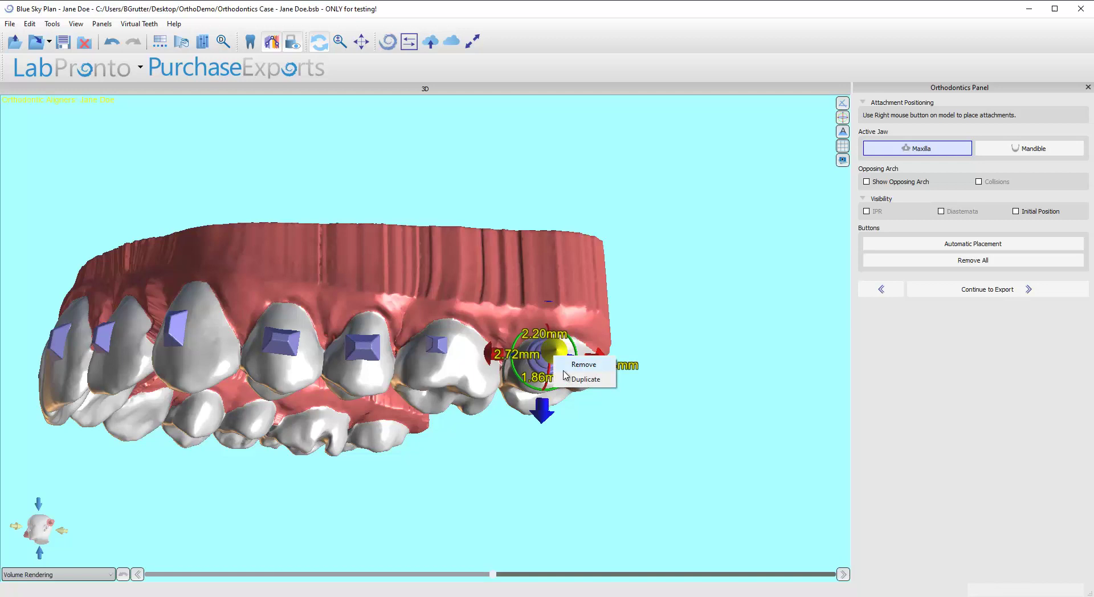
left_click(564, 365)
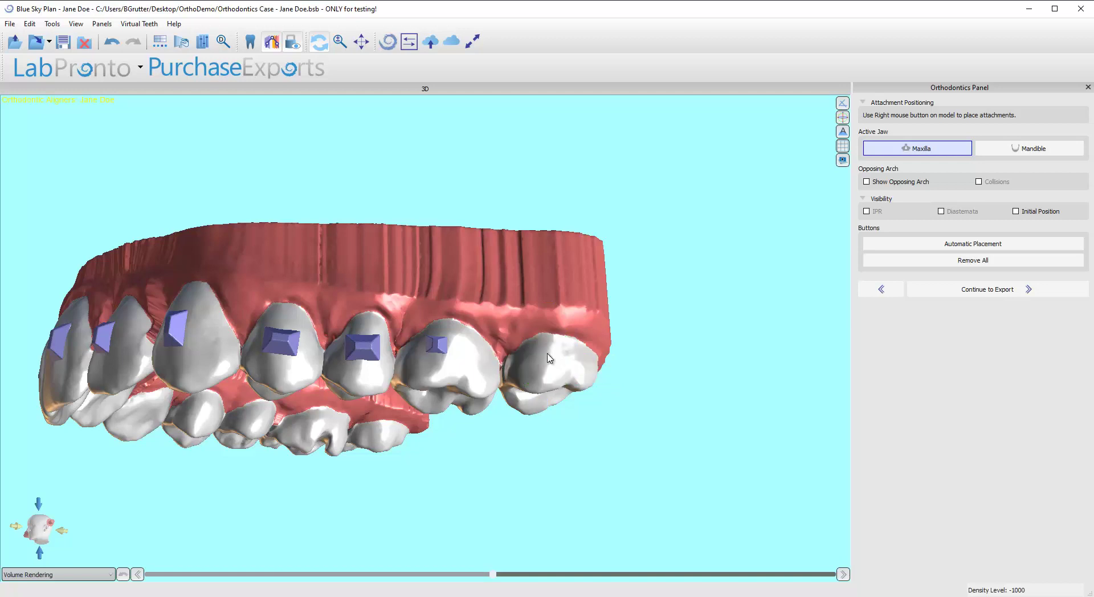
right_click(547, 353)
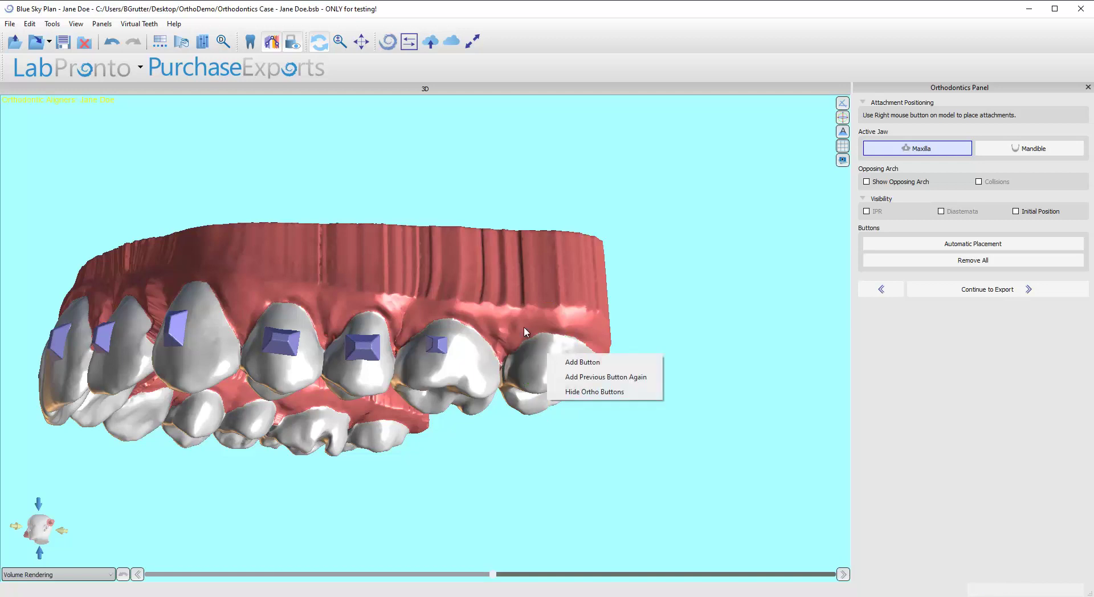
left_click(580, 362)
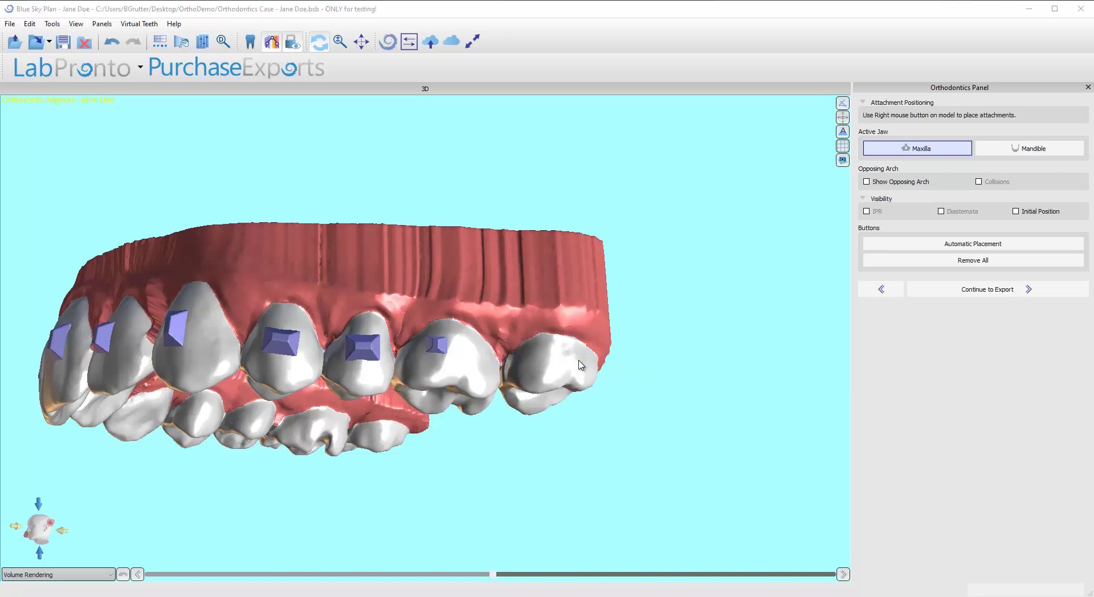
left_click(599, 282)
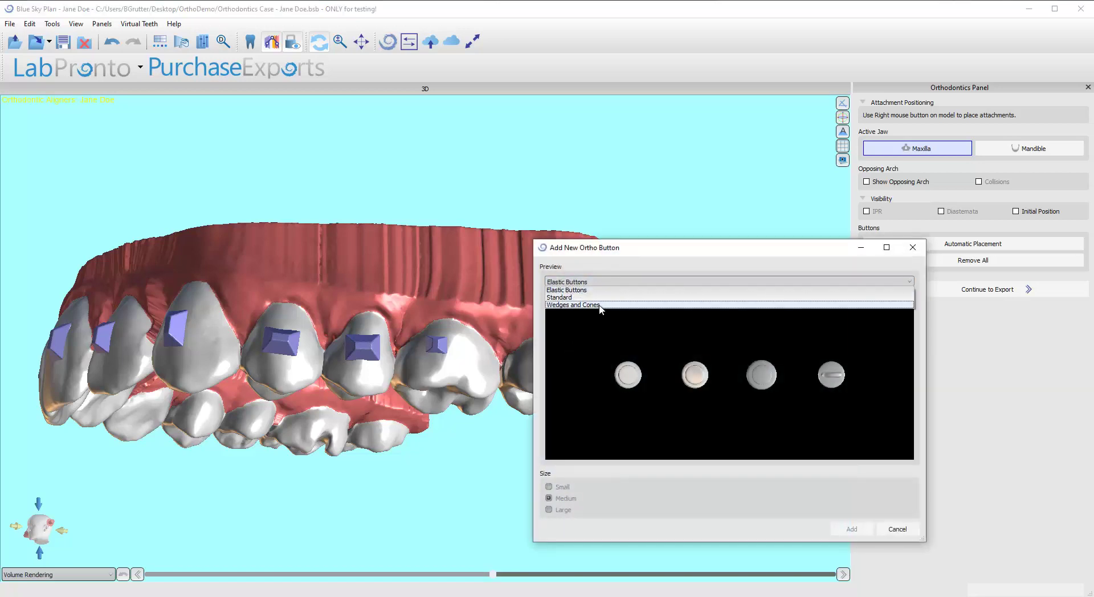
left_click(599, 305)
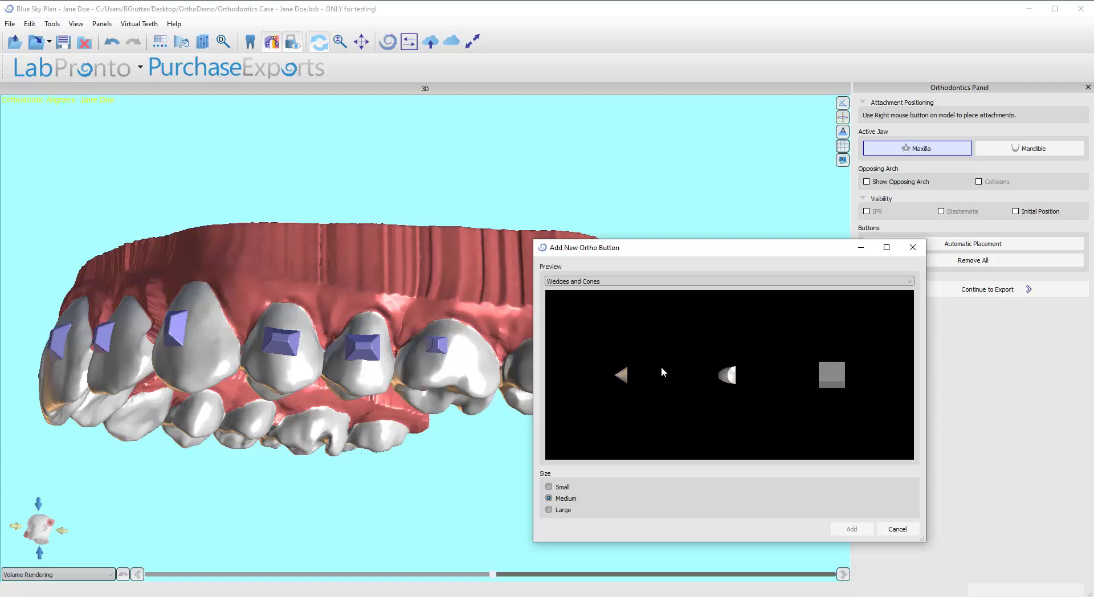
left_click(896, 530)
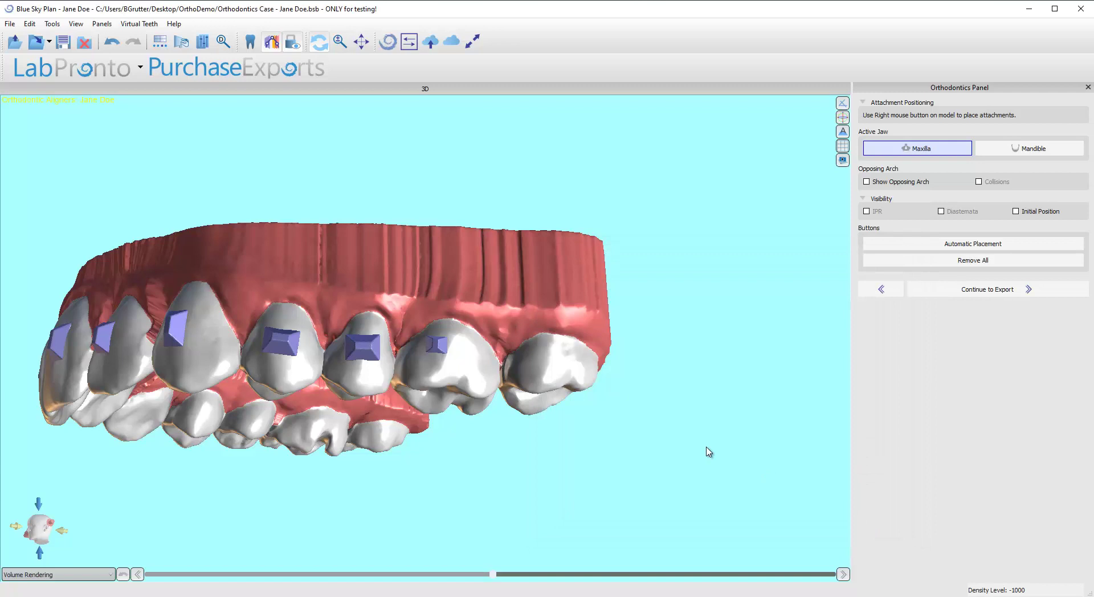